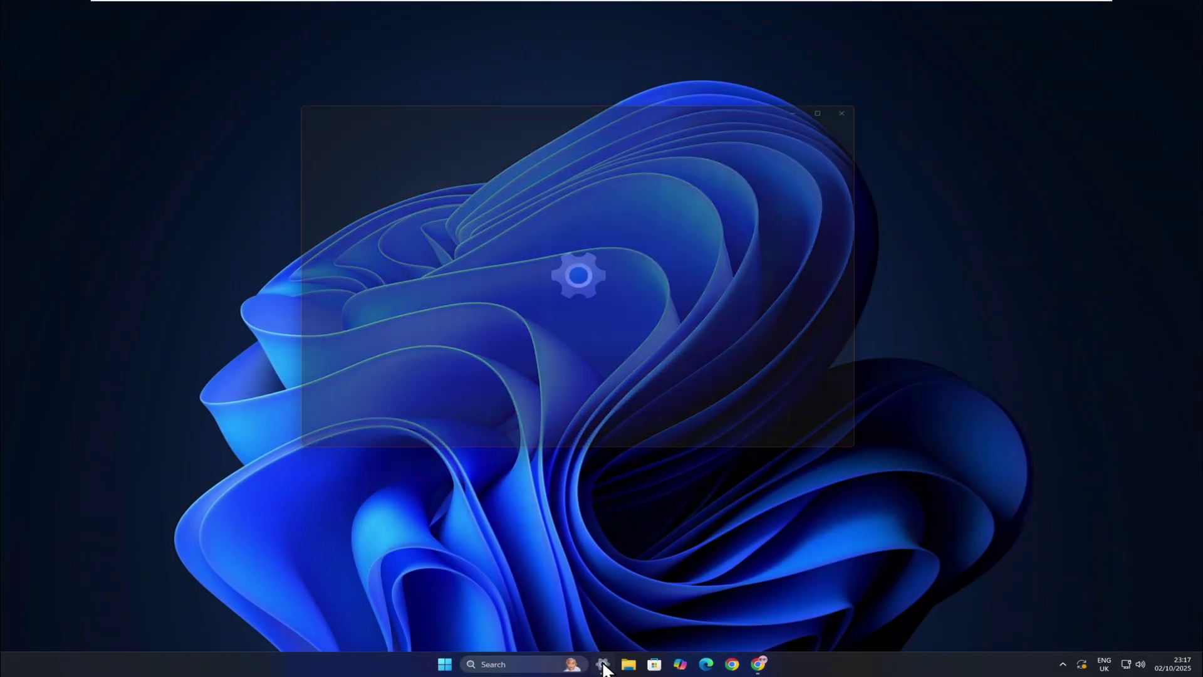
Check on the About page that the PC runs Windows 11 Pro 24H2, then go to Windows Update.
left_click(319, 227)
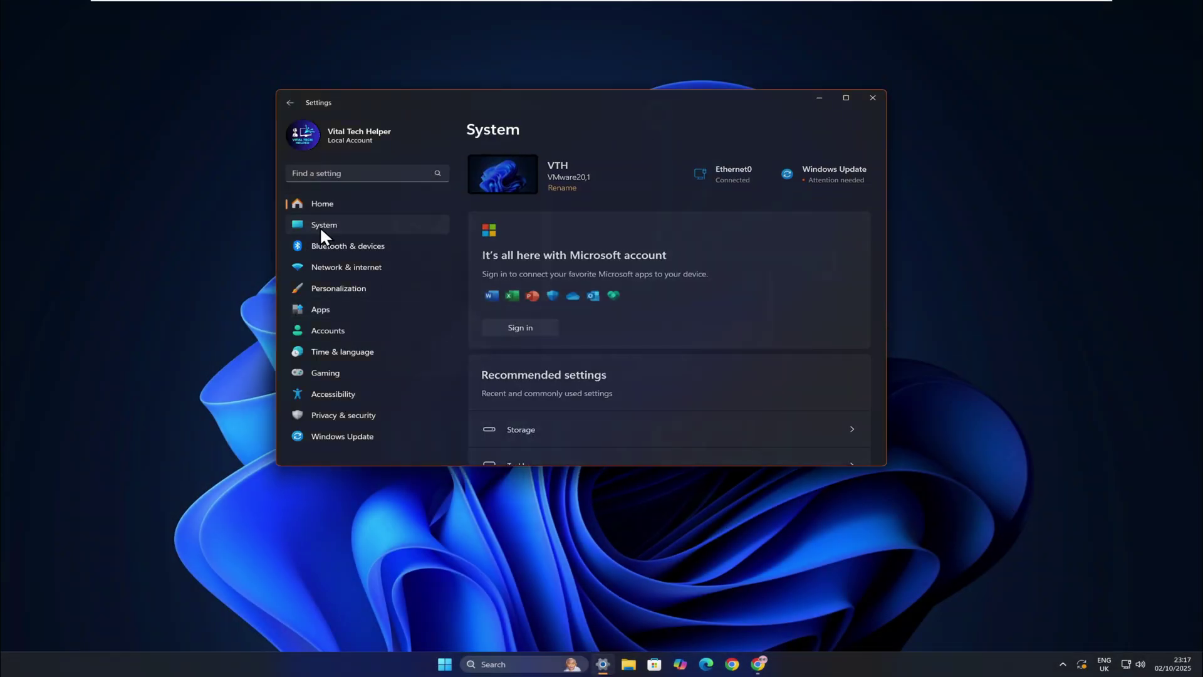
scroll(668, 373, "down", 5)
scroll(670, 367, "down", 3)
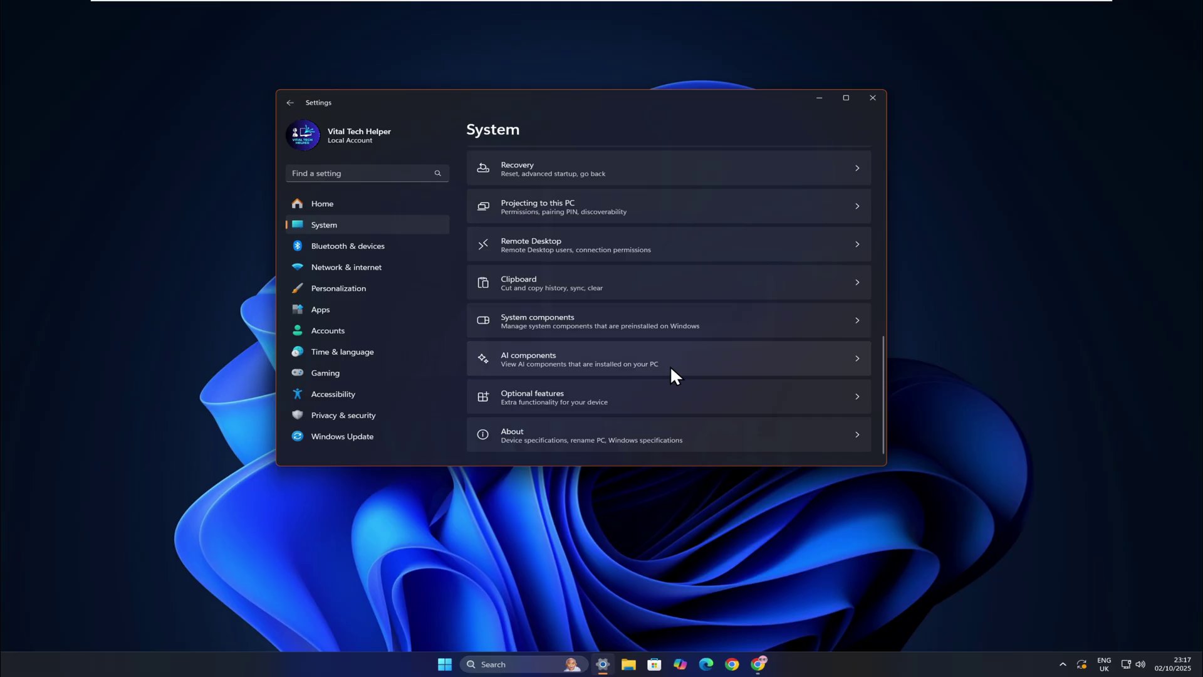
left_click(602, 432)
scroll(617, 376, "down", 8)
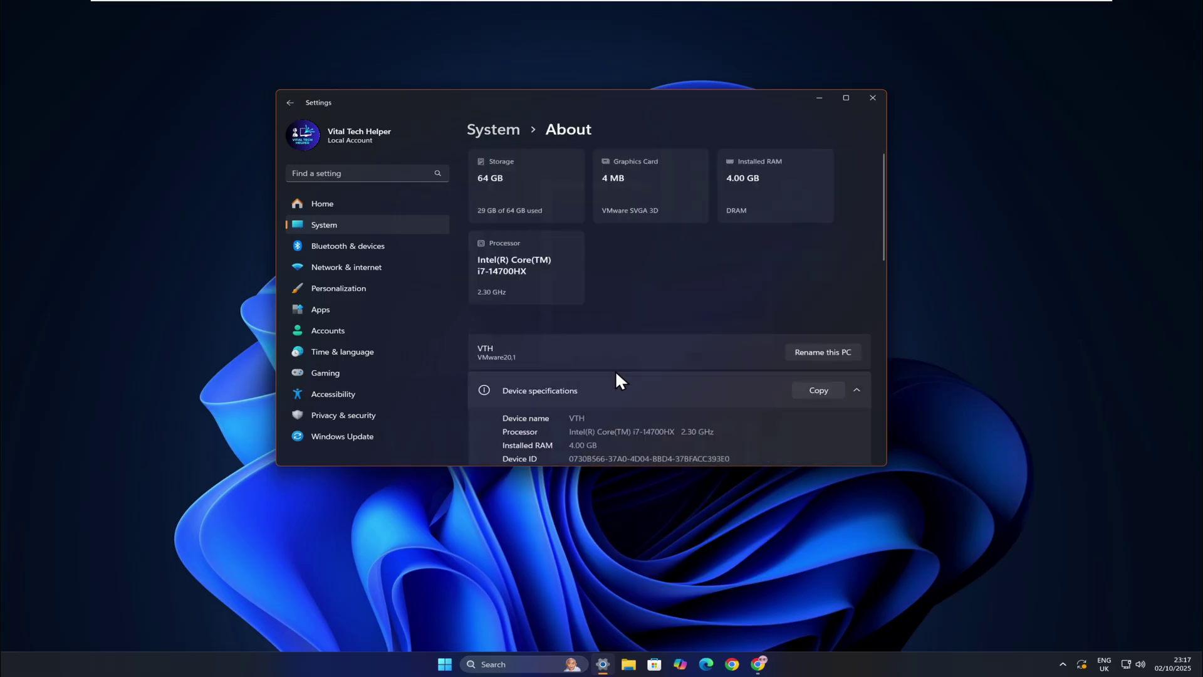
scroll(622, 377, "down", 1)
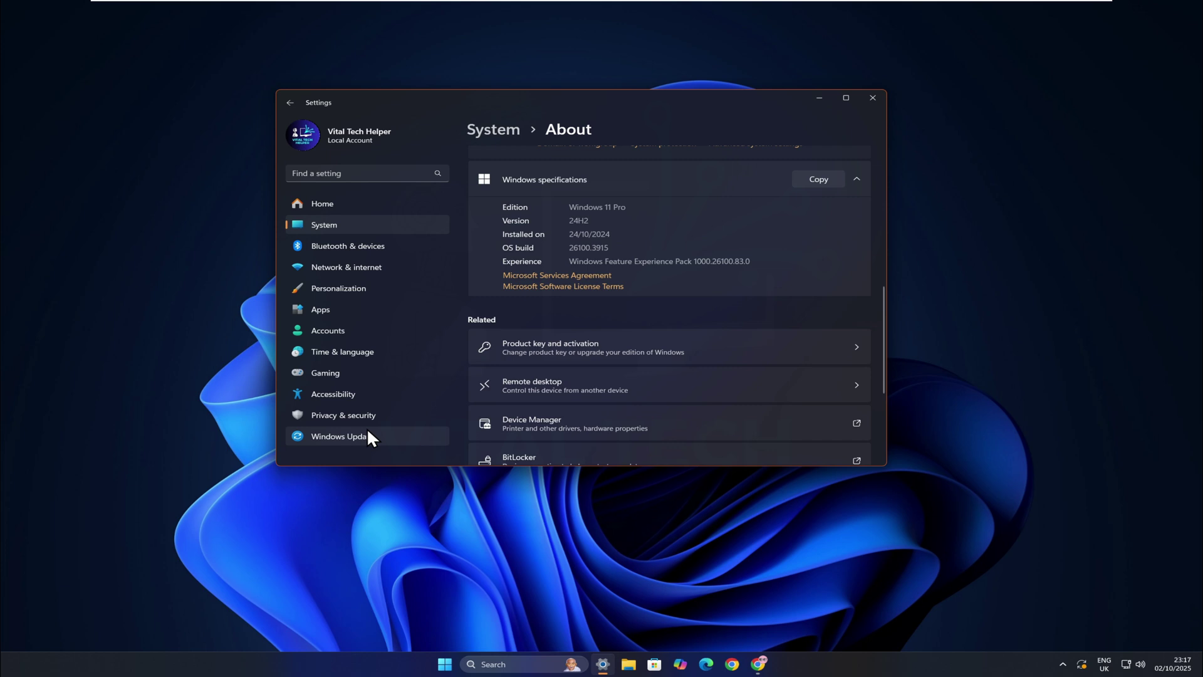
left_click(342, 439)
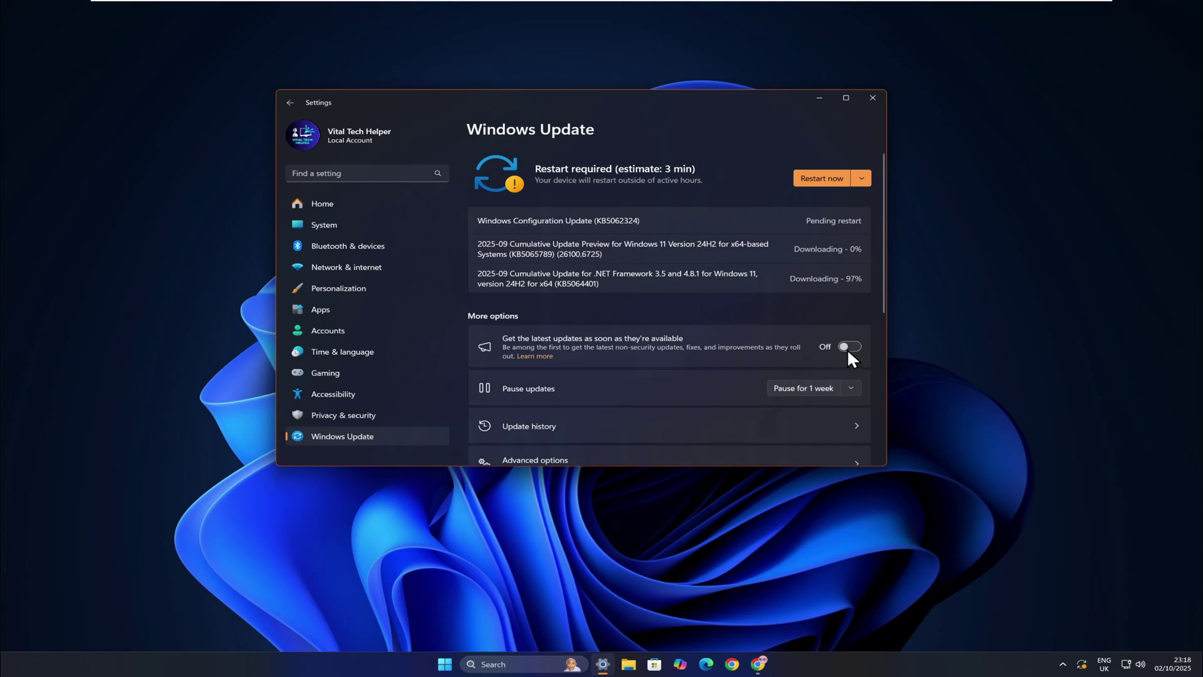
Close Settings, return to the 'windows 11 download' search in Chrome, and download MediaCreationTool.exe.
left_click(871, 98)
mouse_move(764, 665)
left_click(782, 637)
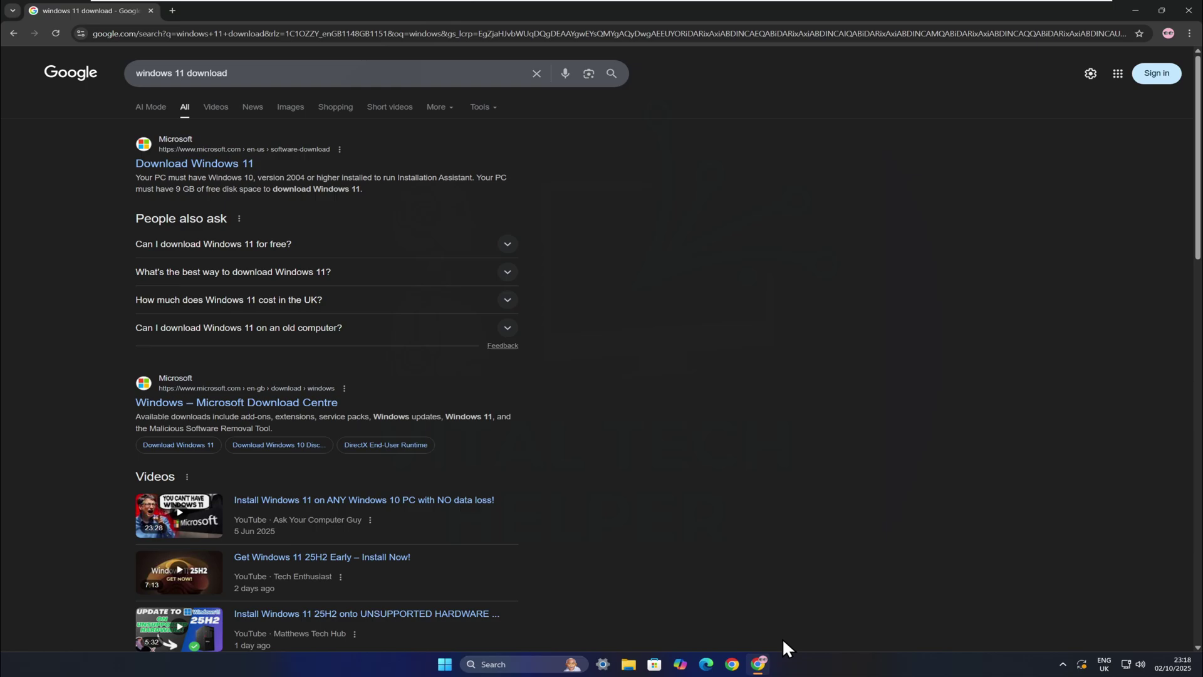
left_click(269, 74)
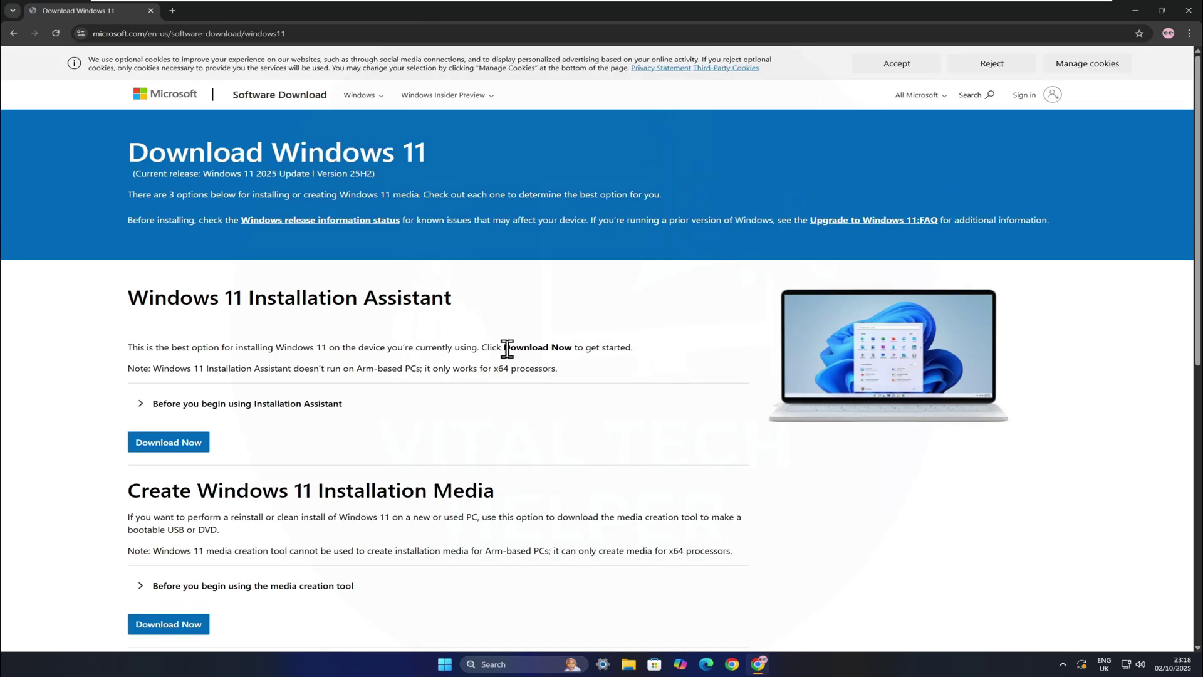
scroll(511, 370, "down", 2)
scroll(433, 388, "down", 1)
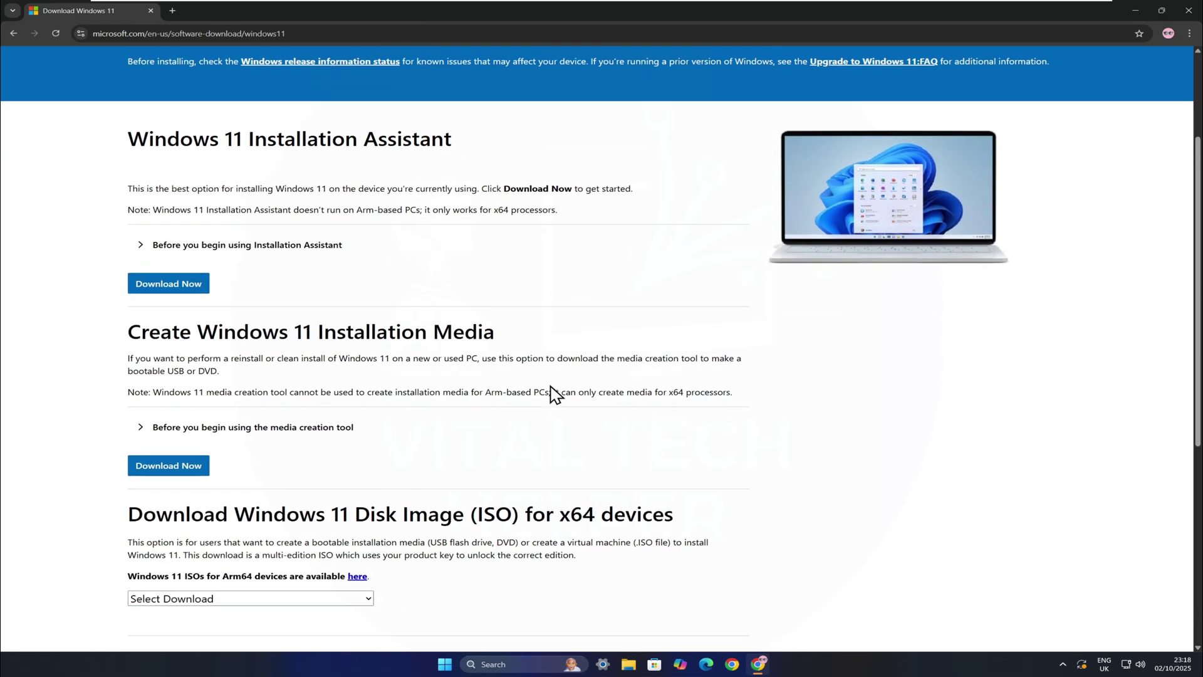
left_click(169, 470)
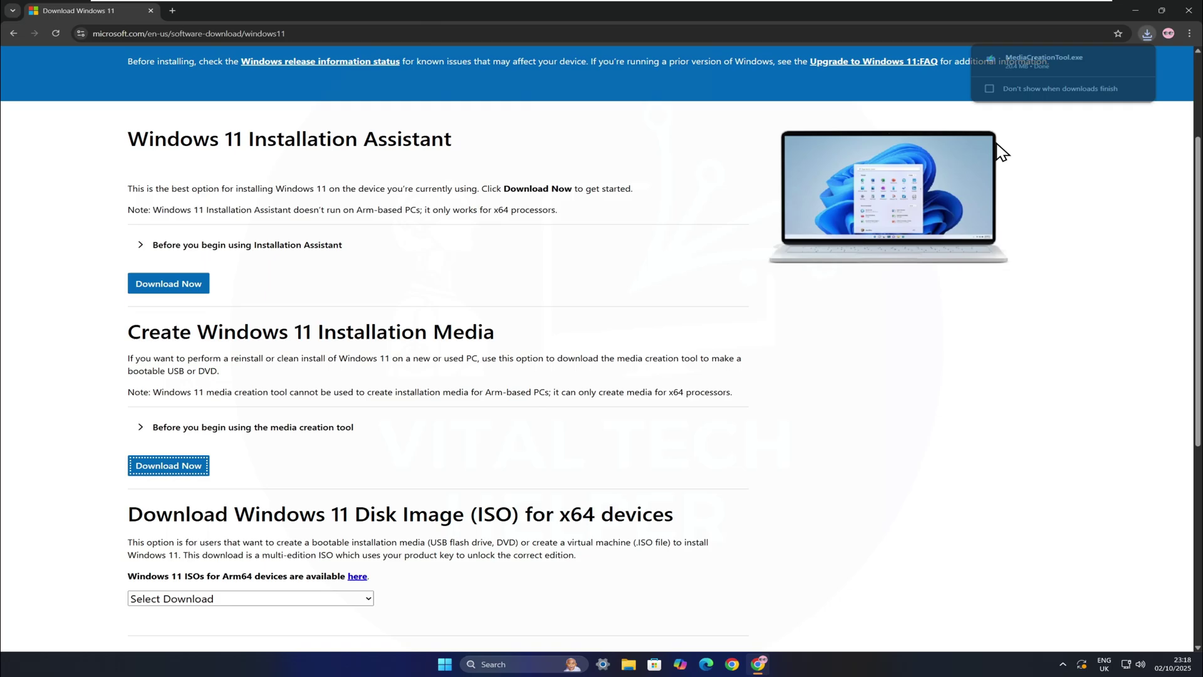
Launch MediaCreationTool.exe as administrator, accept the license, keep recommended language and edition, and select ISO file.
left_click(1035, 60)
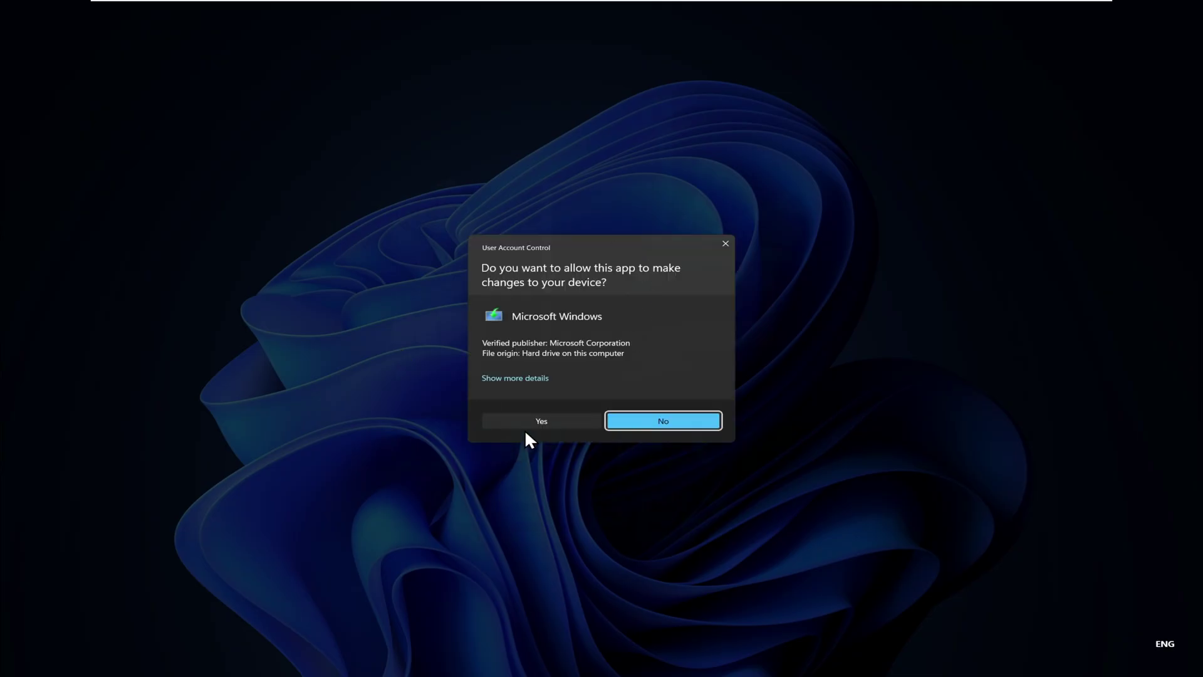
left_click(526, 426)
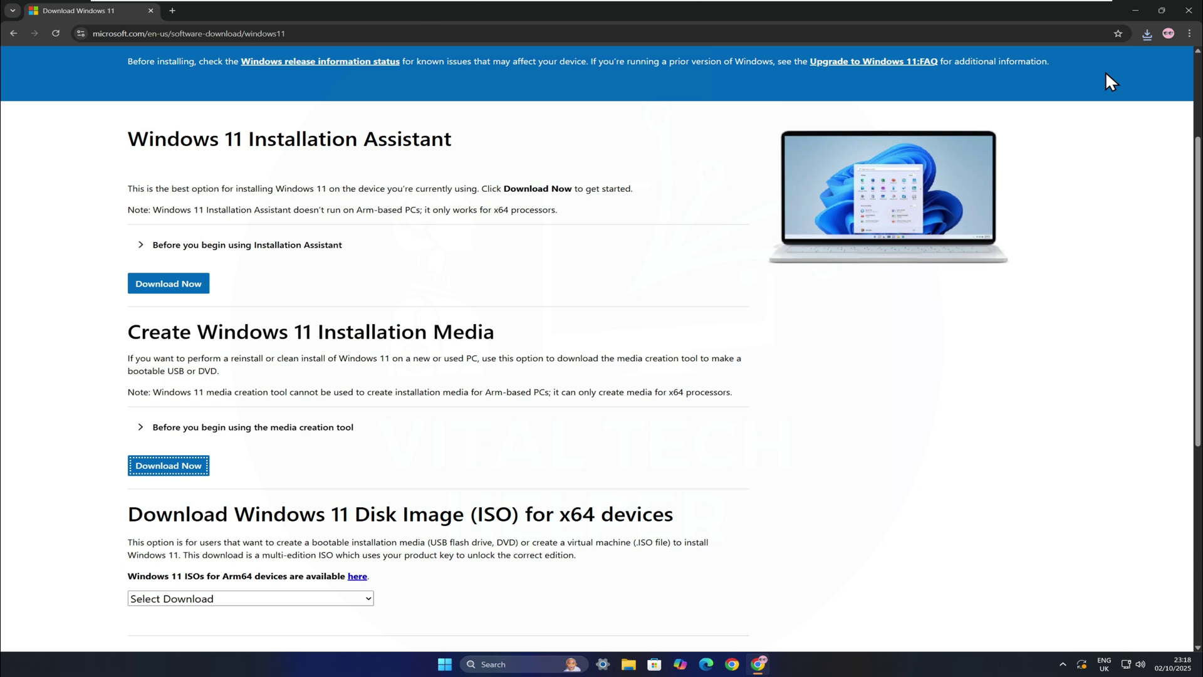
left_click(1135, 8)
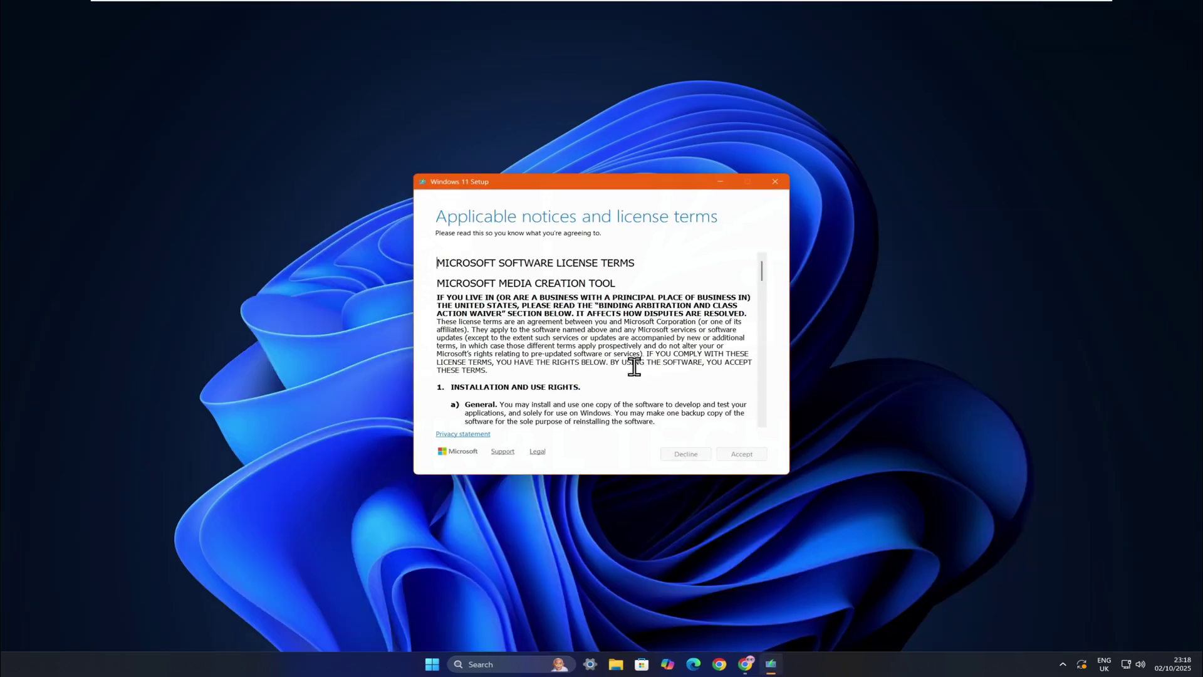
left_click(739, 457)
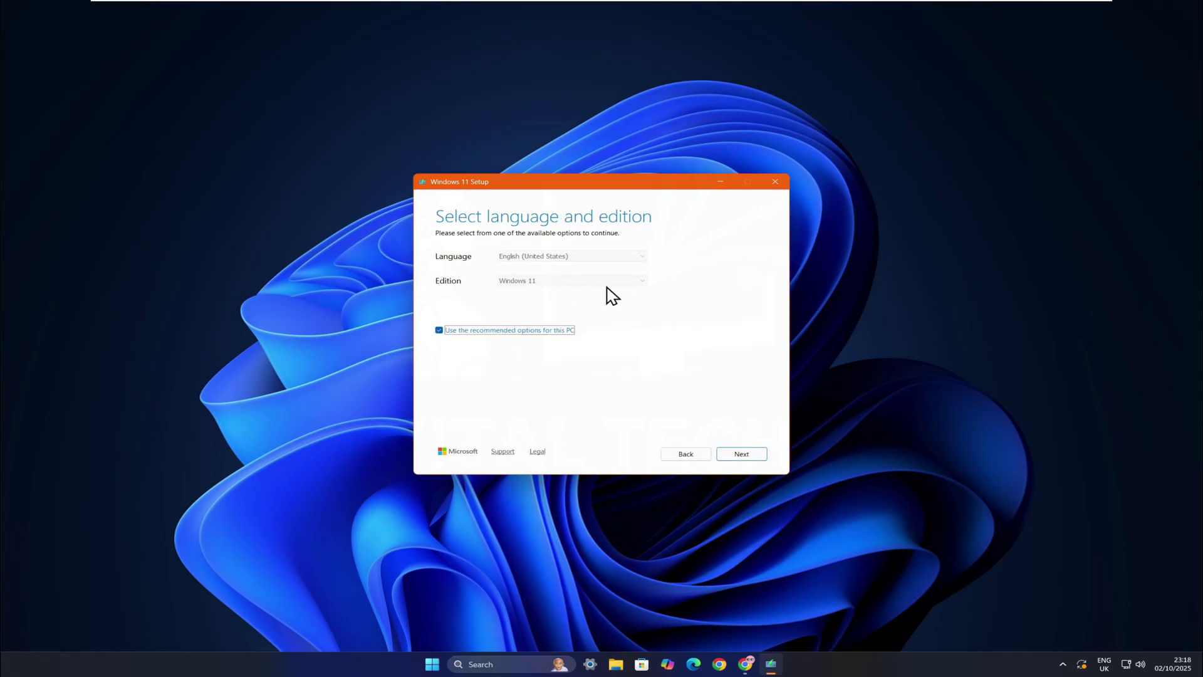
left_click(741, 455)
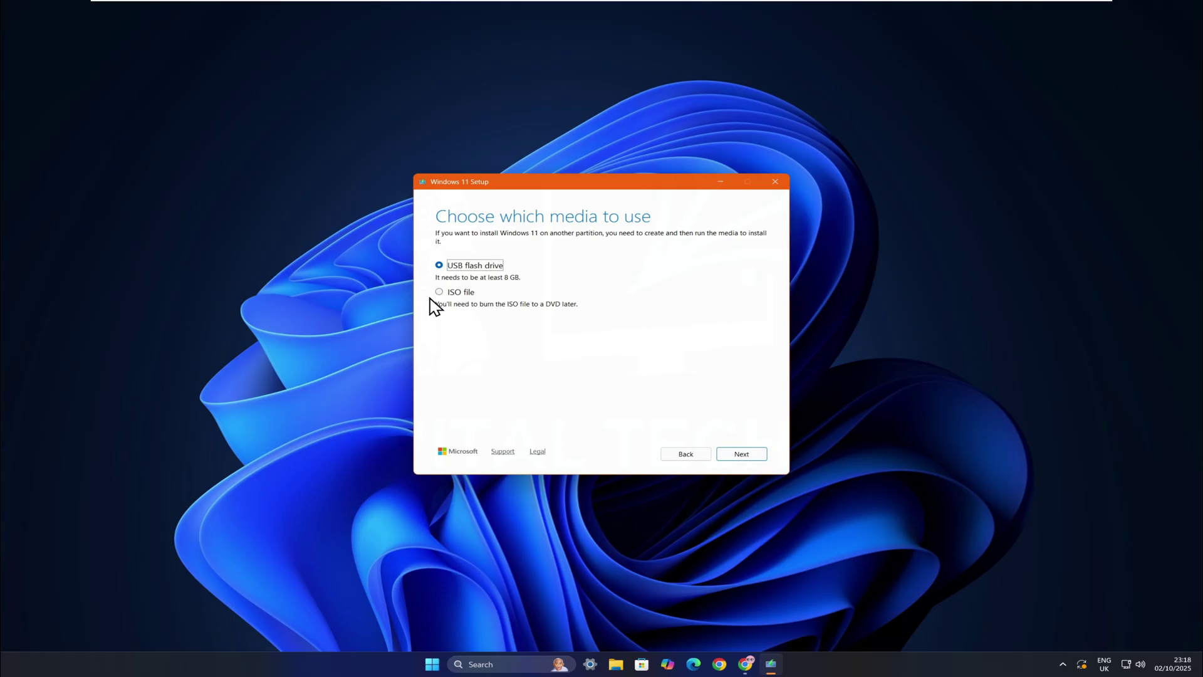
left_click(439, 292)
Save the ISO as 'Windows 11 25H2' in Documents and finish the tool once downloading completes.
left_click(752, 457)
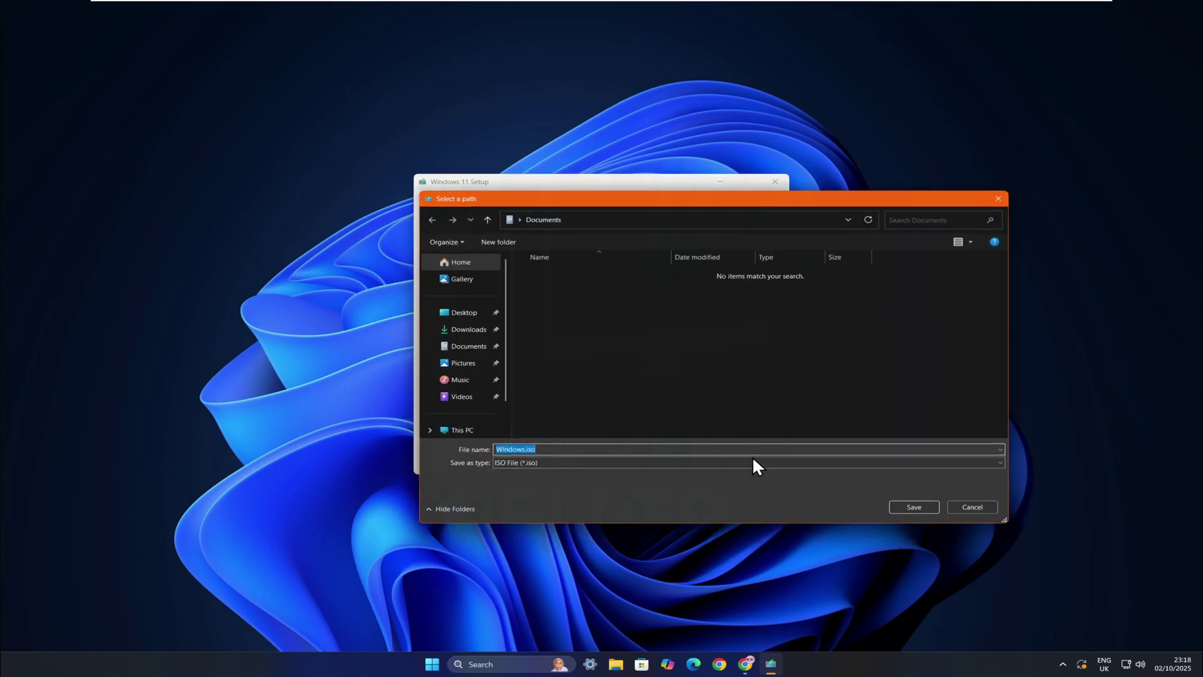
left_click(537, 450)
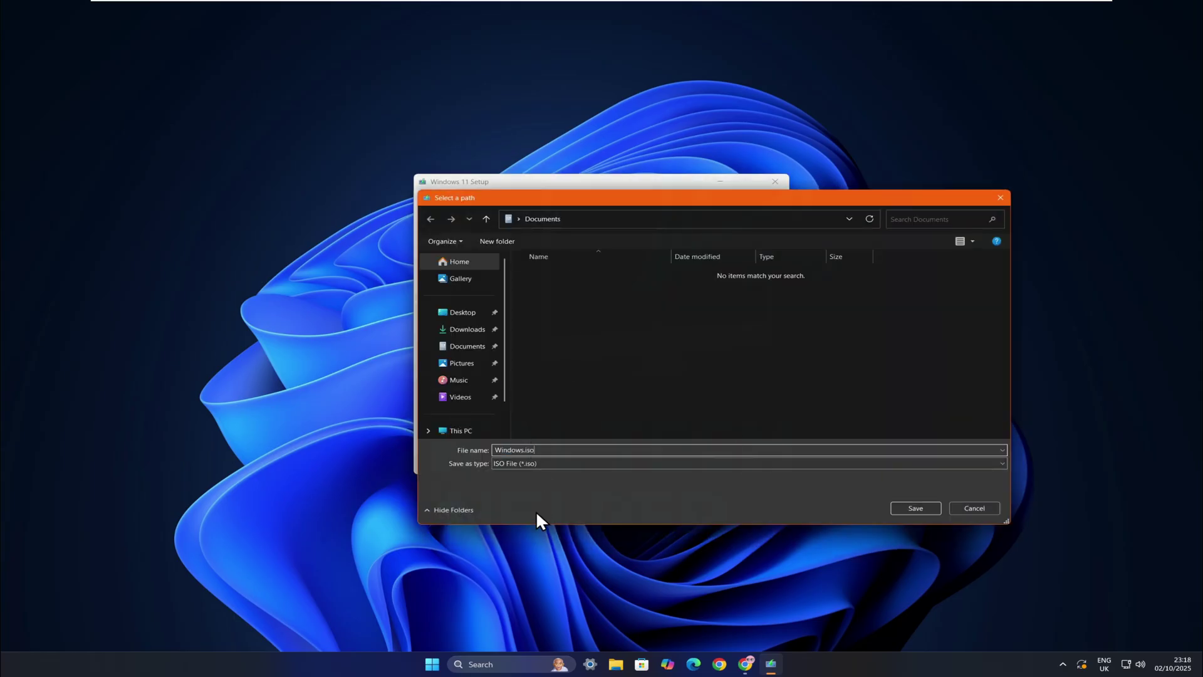
key("BackSpace")
key("BackSpace")
key("BackSpace")
key("BackSpace")
left_click(524, 449)
type("11")
left_click(915, 507)
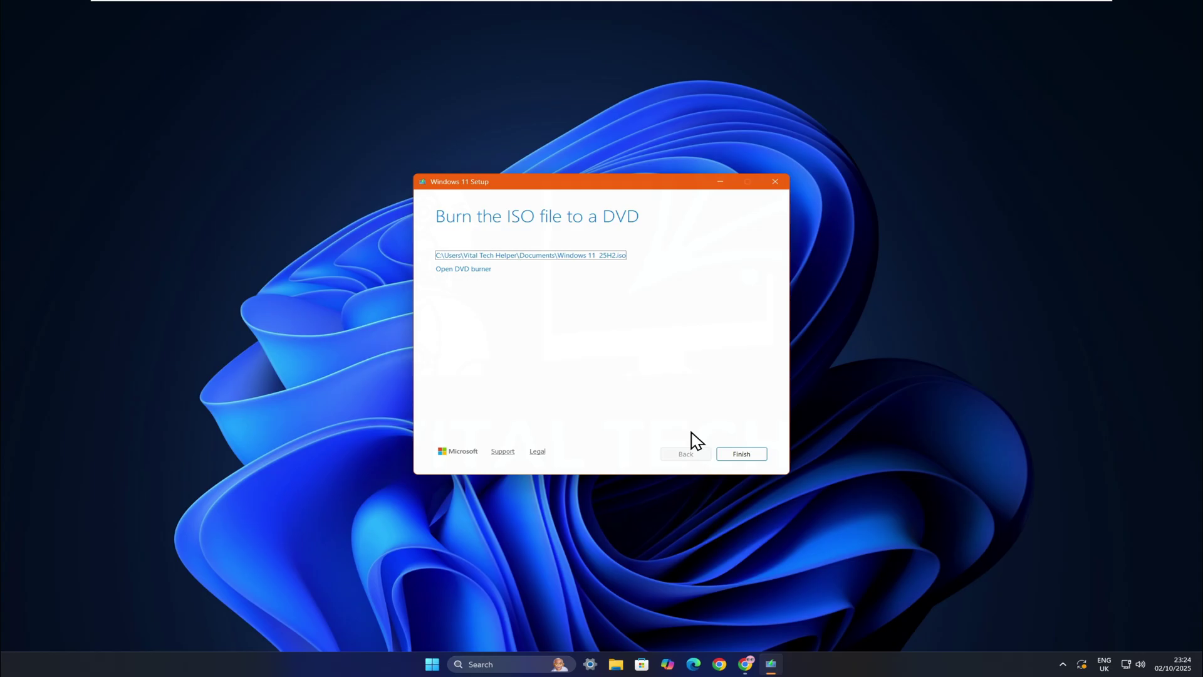
left_click(745, 457)
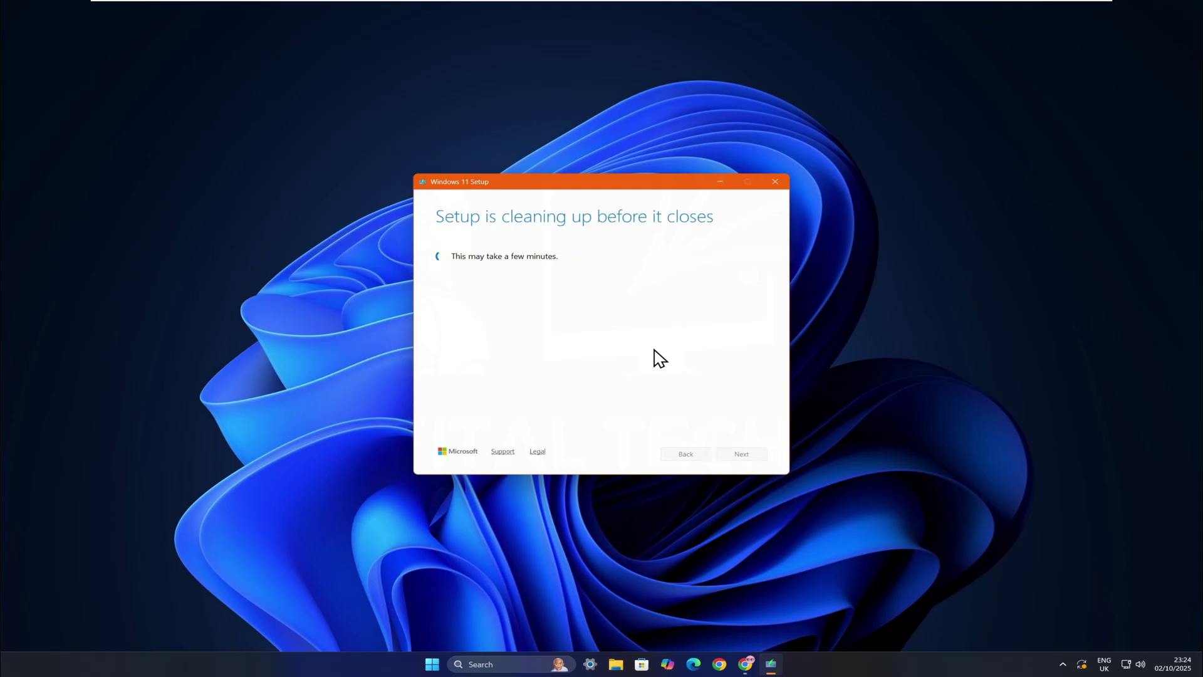
Mount Windows 11 25H2.iso from Documents and run its setup.exe with administrator approval.
left_click(628, 665)
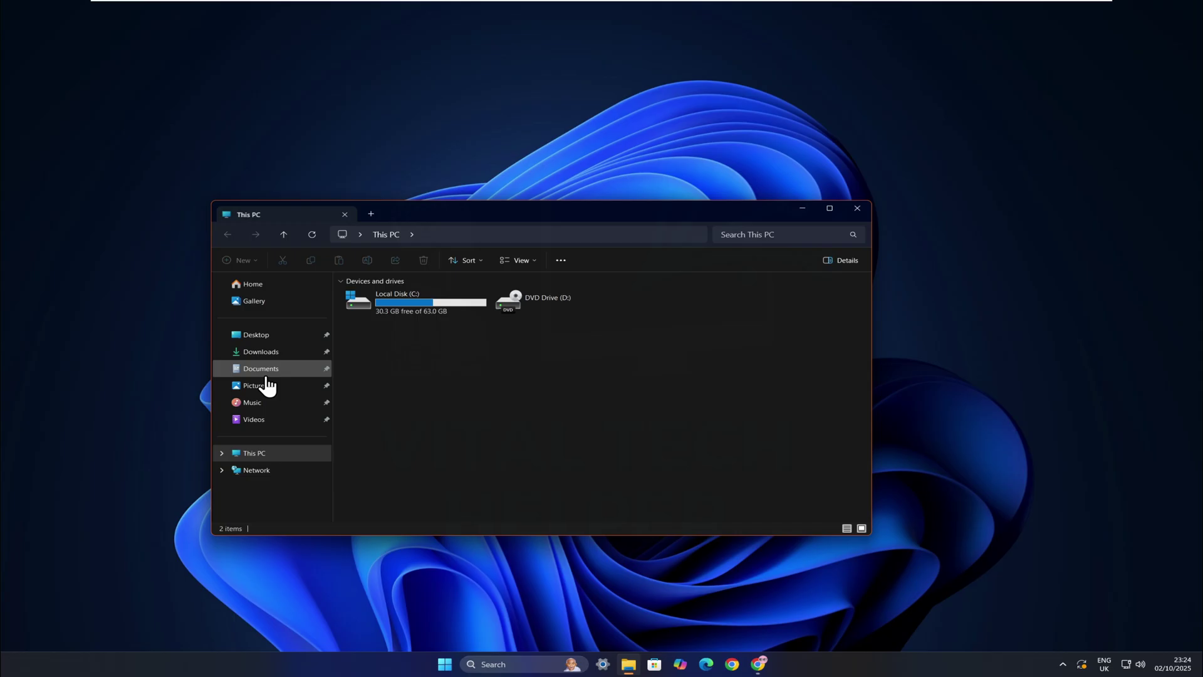
left_click(267, 371)
double_click(397, 306)
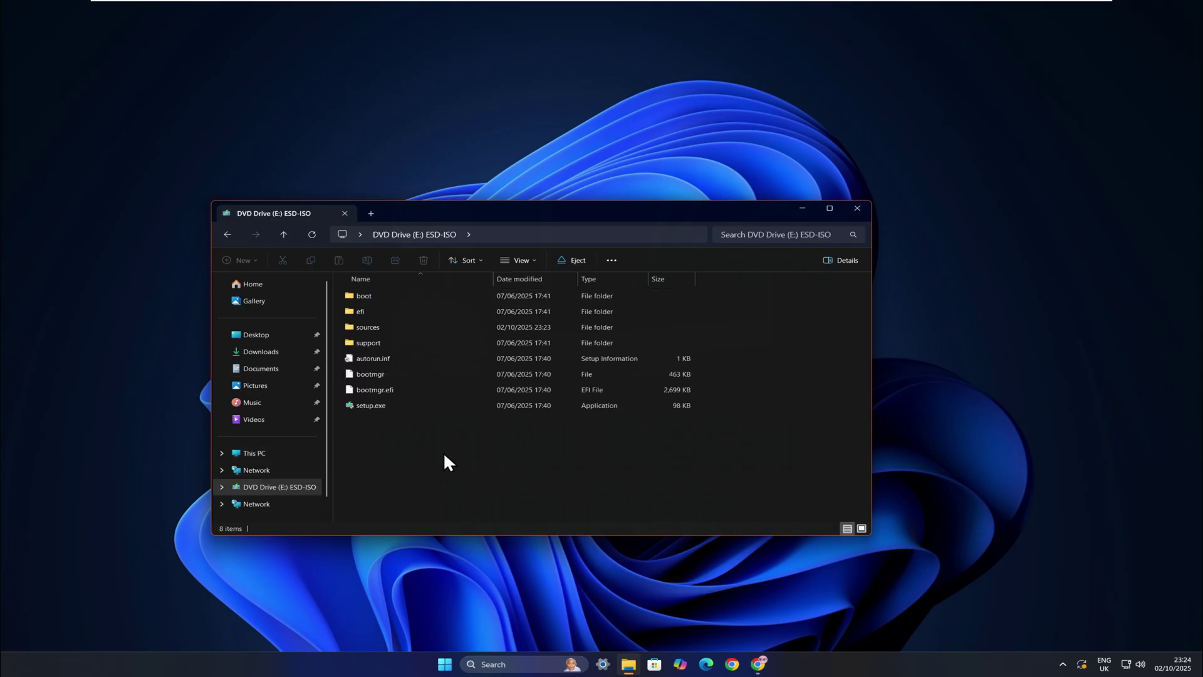
double_click(371, 405)
left_click(537, 421)
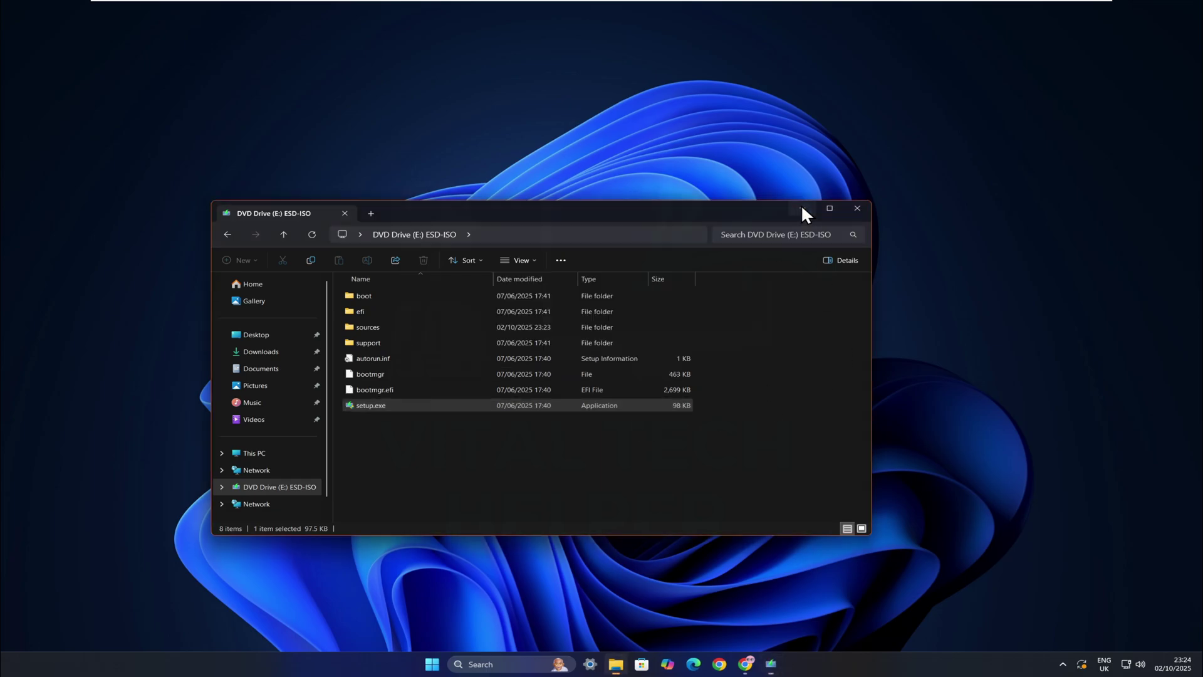
Choose 'Not right now' for setup updates, then close setup after it fails the TPM 2.0 check.
left_click(521, 274)
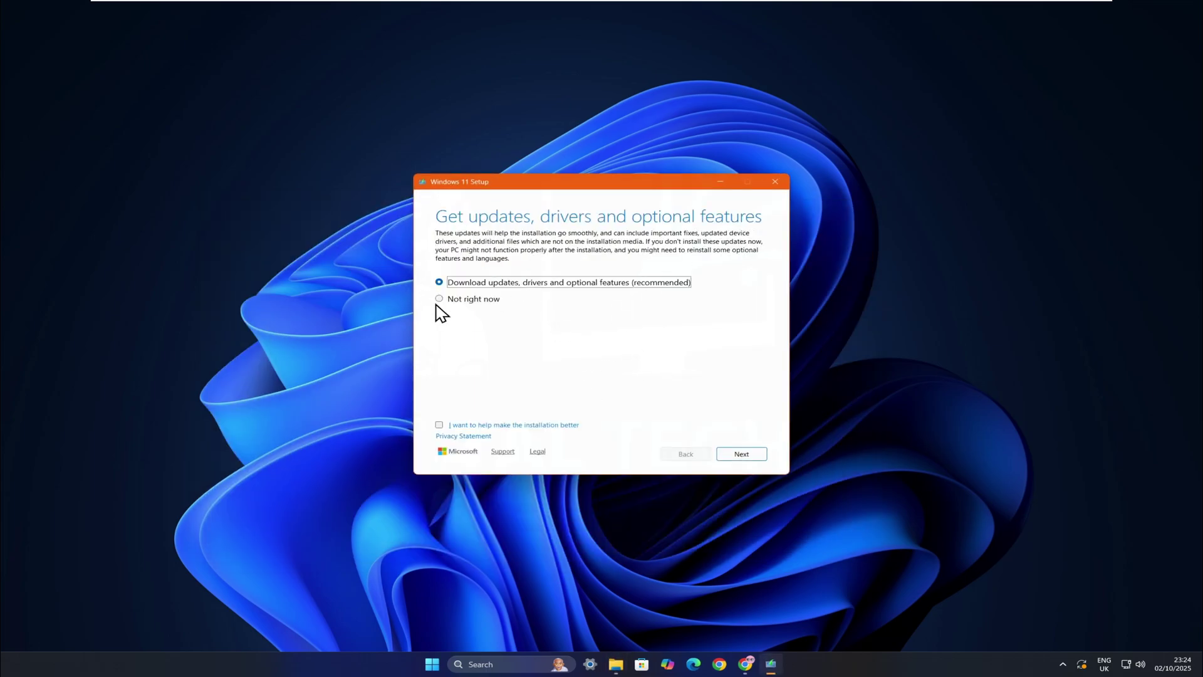
left_click(438, 298)
left_click(739, 454)
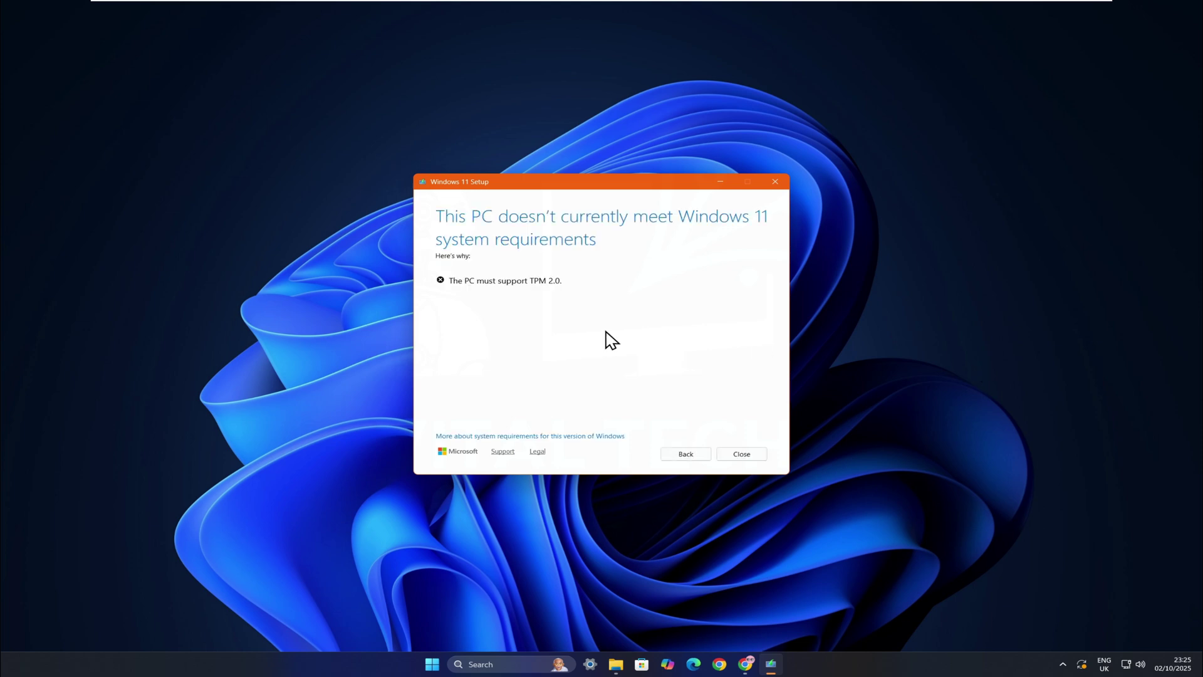
left_click(741, 454)
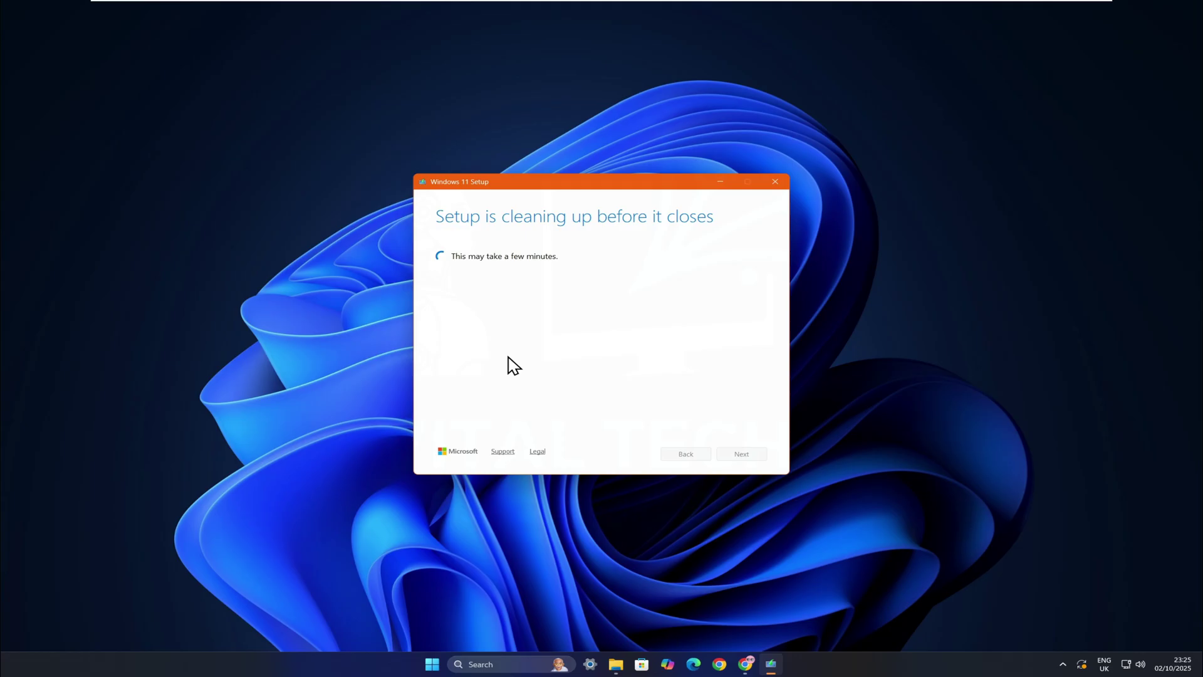
Open Command Prompt at E:\ by entering cmd in File Explorer's address bar, and dismiss a notification.
left_click(628, 664)
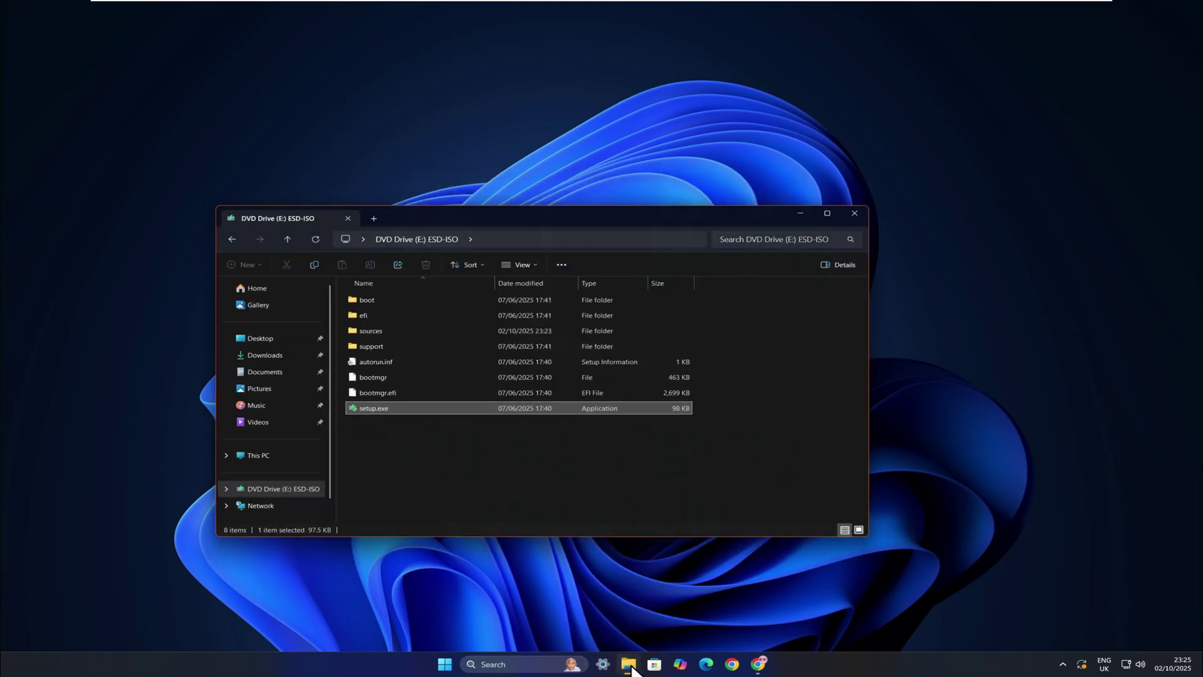
left_click(510, 235)
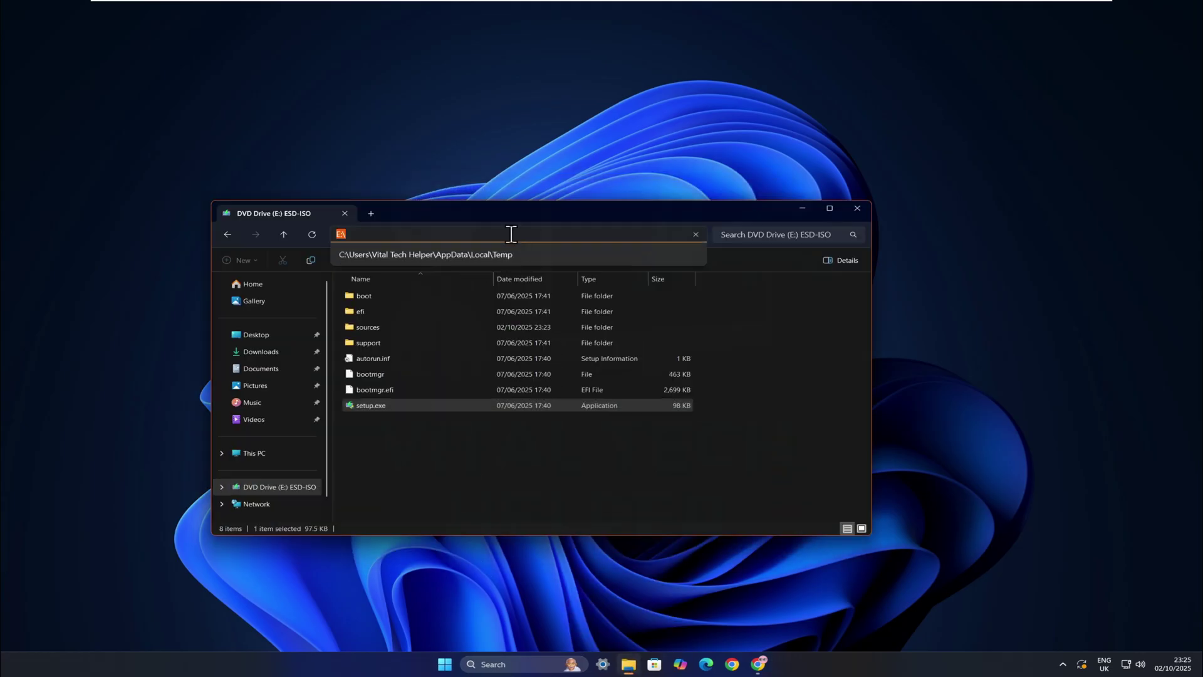
type("cmd")
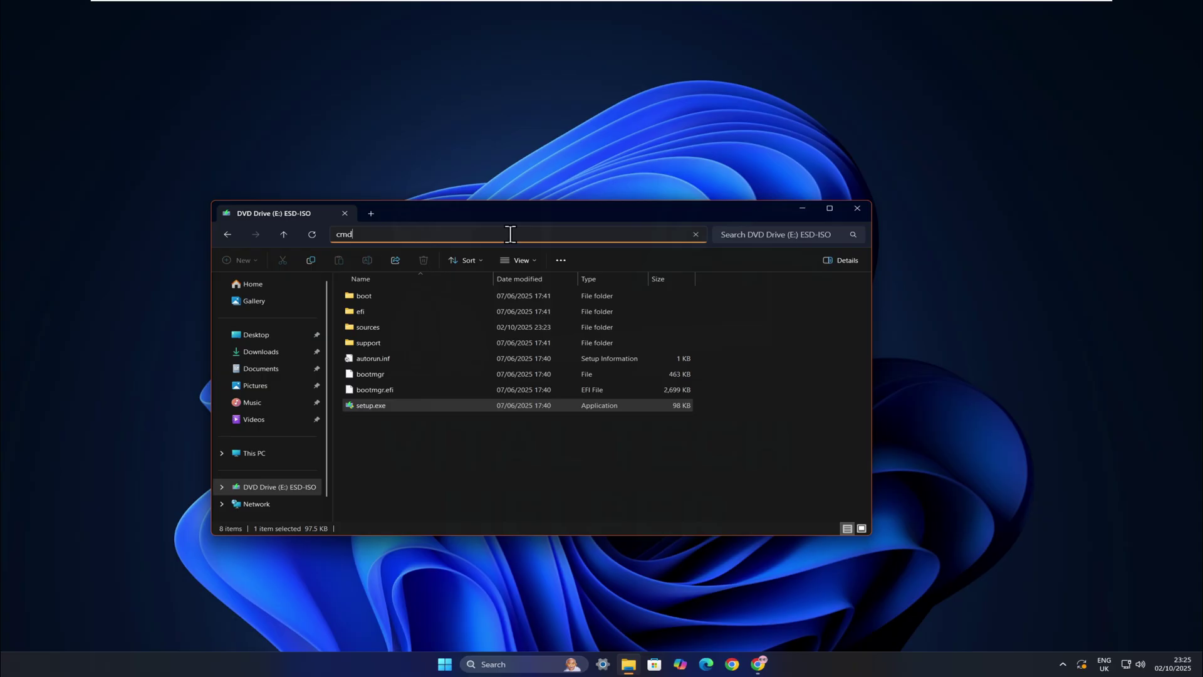
key("Return")
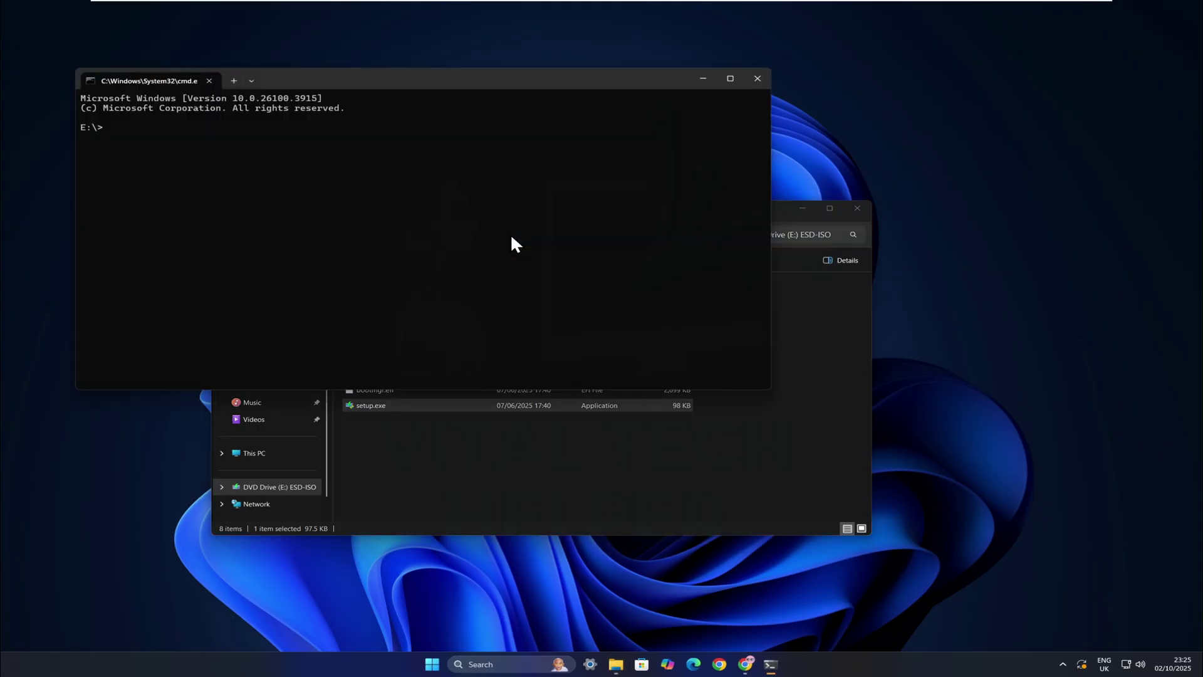
left_click_drag(477, 80, 541, 138)
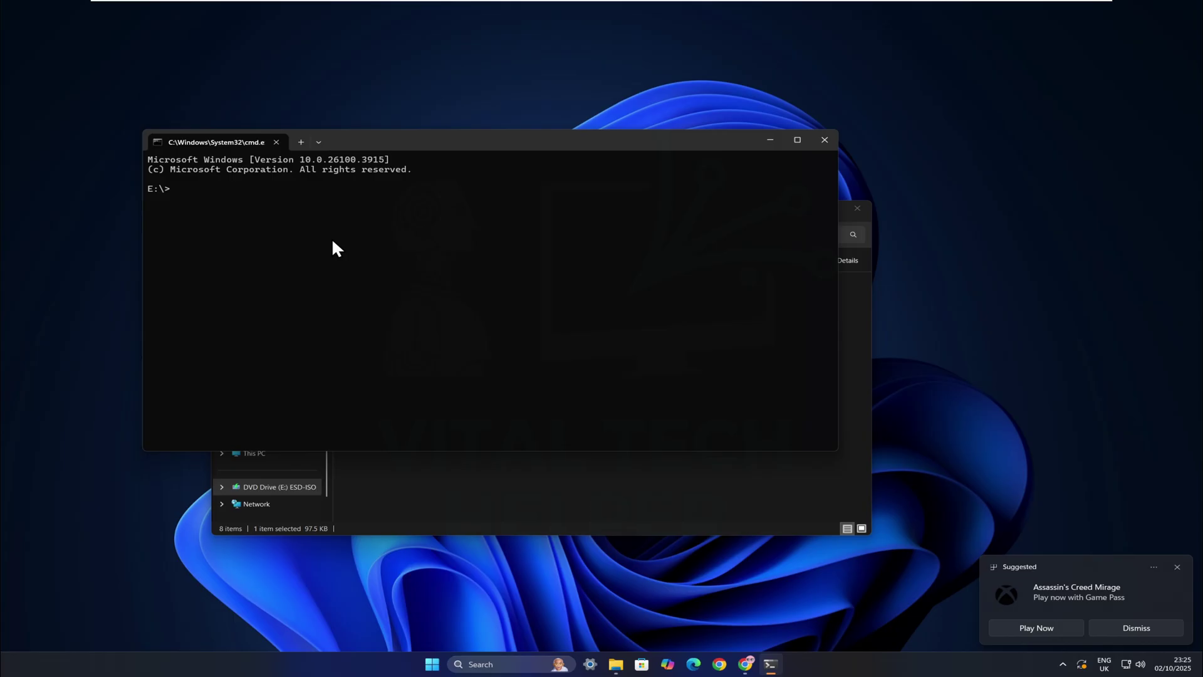
left_click(1177, 567)
Enter the command setup.exe /product server at the E:\> prompt without running it.
left_click(528, 325)
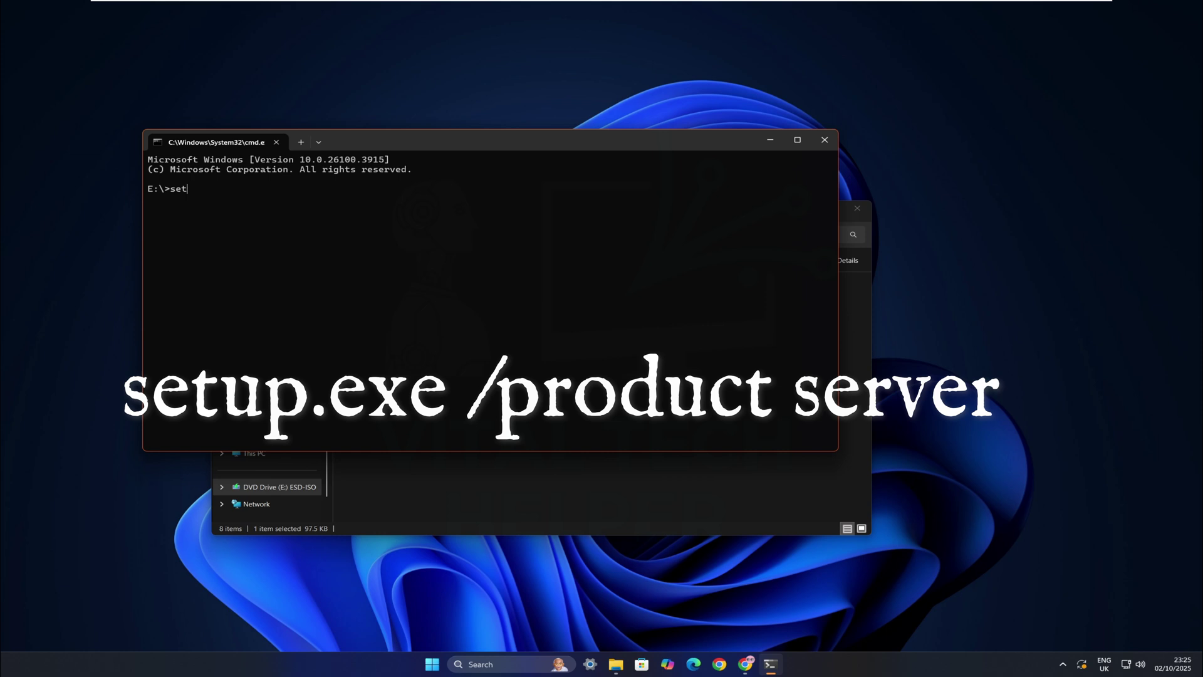
type("setup.exe /product")
type("server")
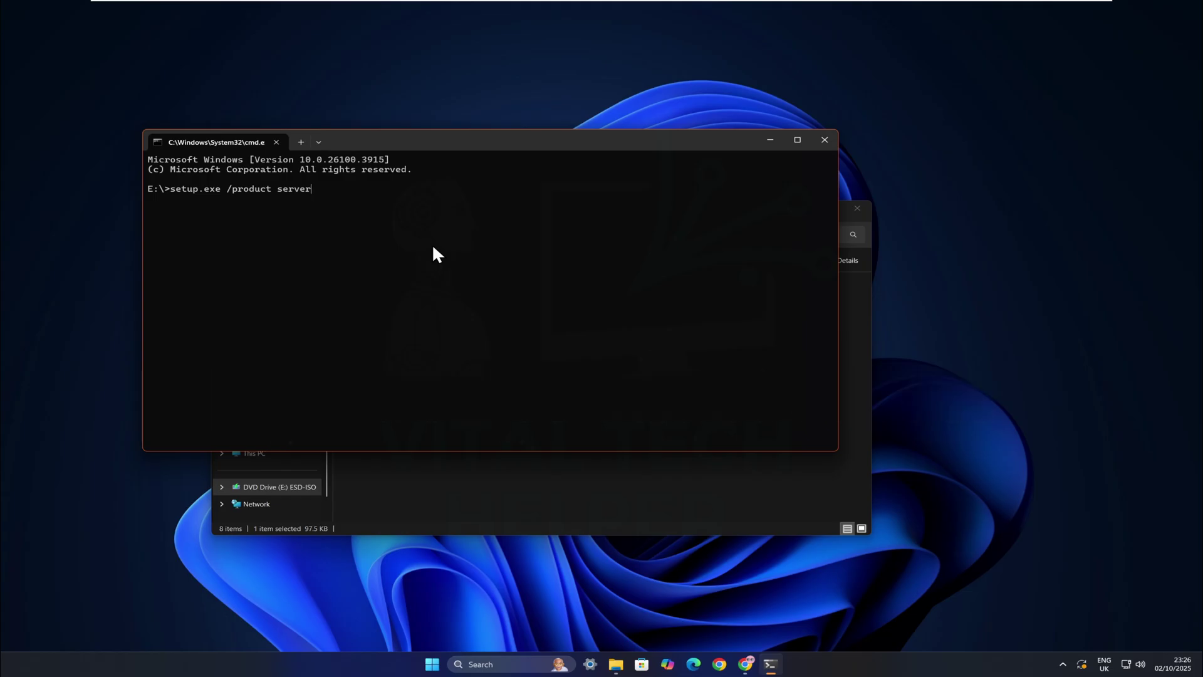
Run the setup command, approve UAC, skip updates, accept the licence terms, and keep files, settings and apps.
key("Return")
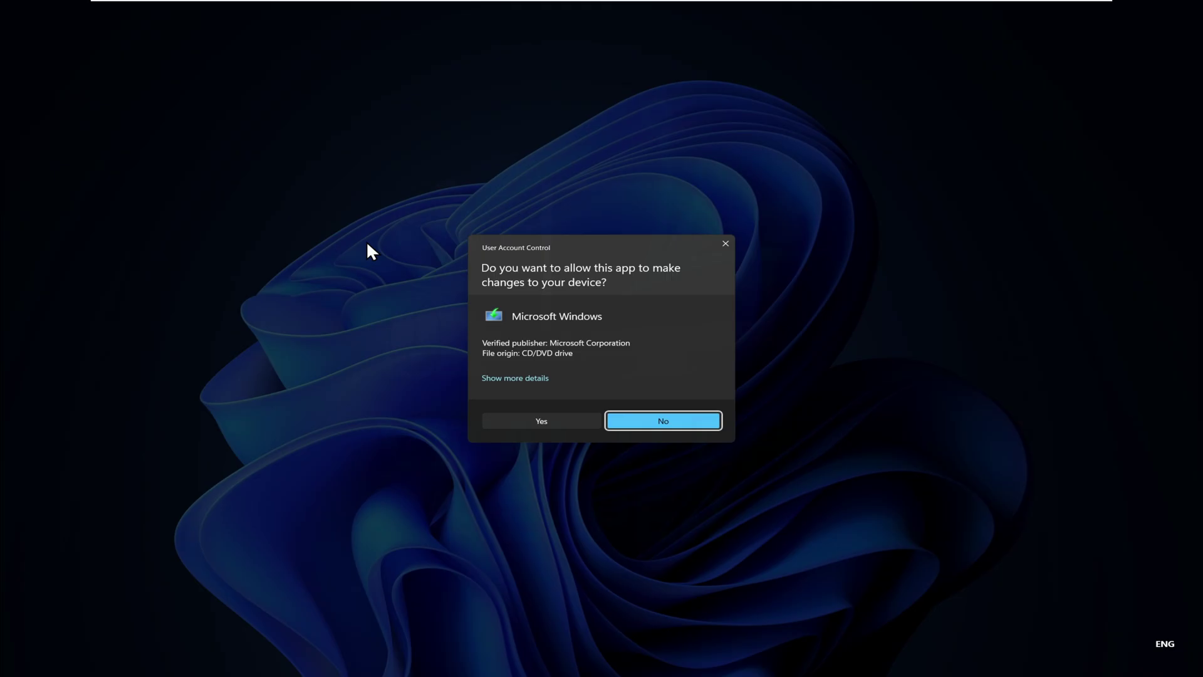
left_click(527, 427)
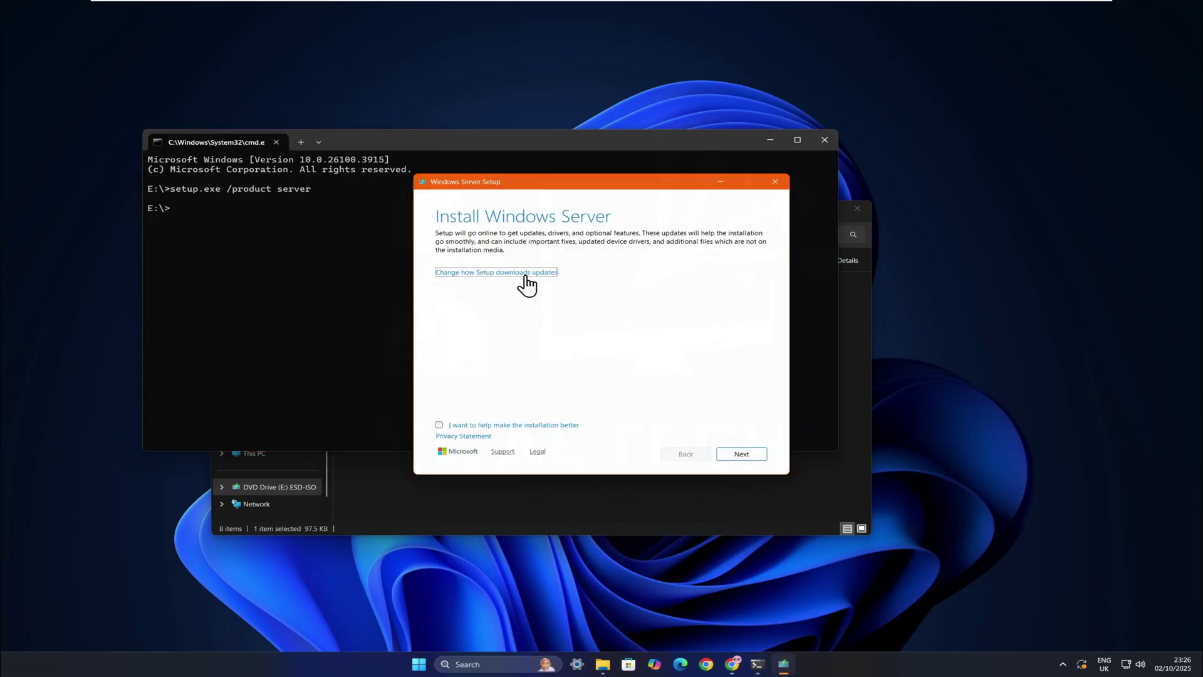
left_click(524, 273)
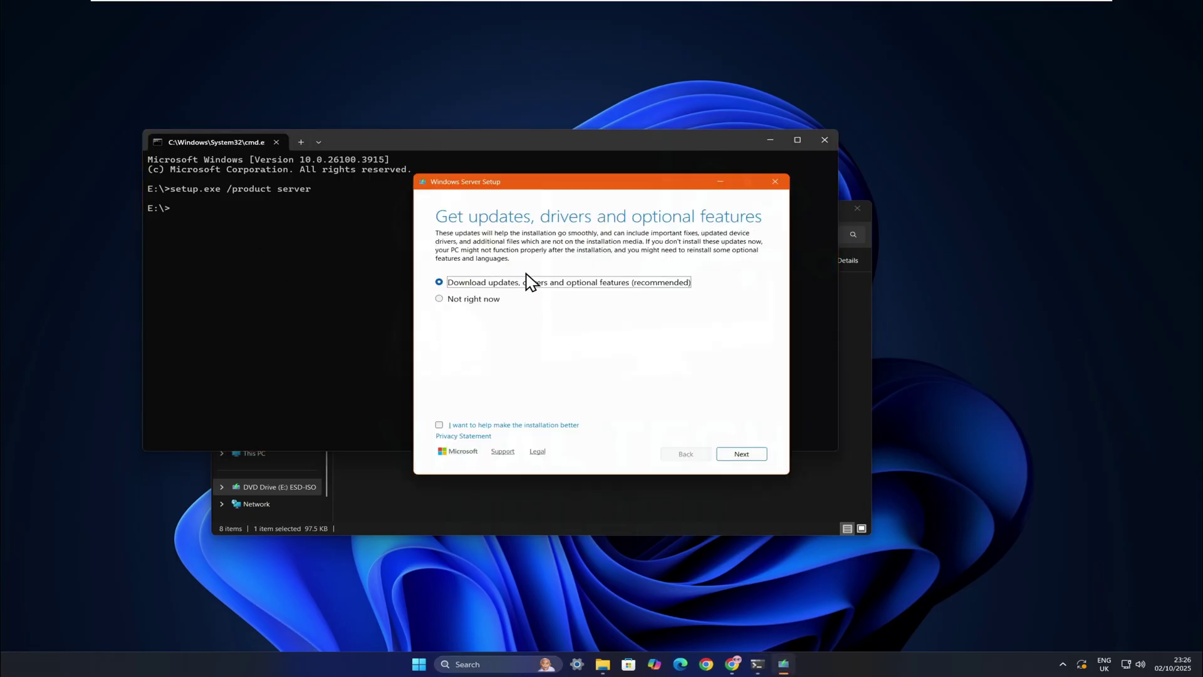
left_click(439, 298)
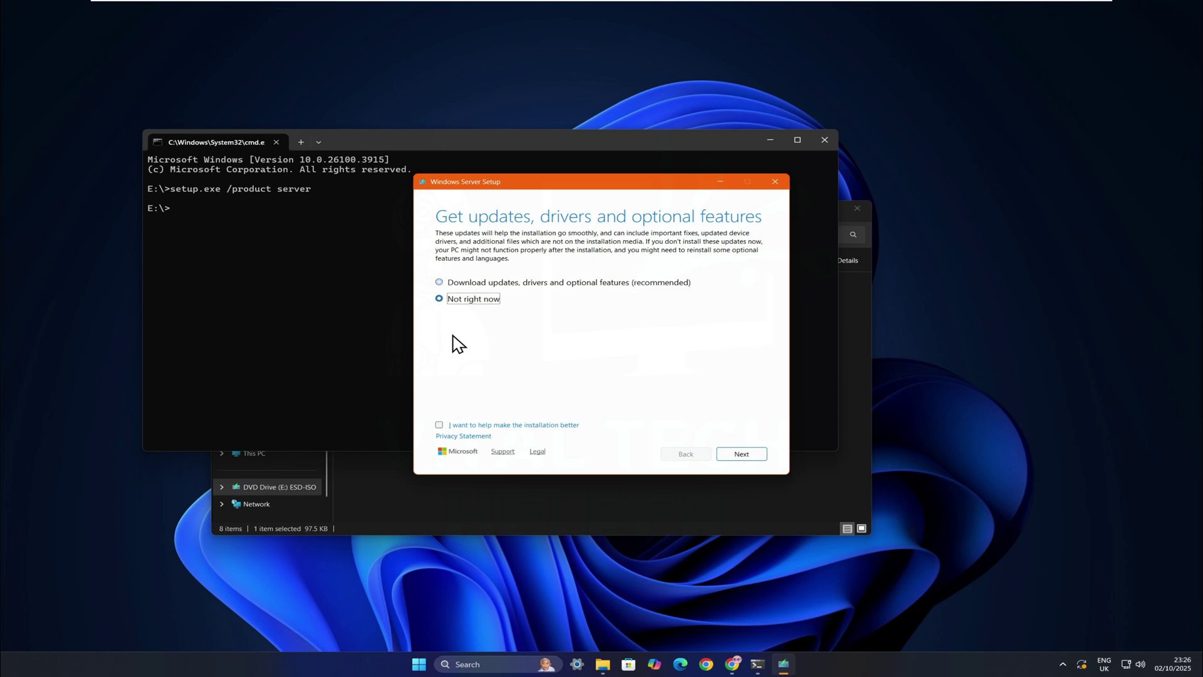
left_click(741, 453)
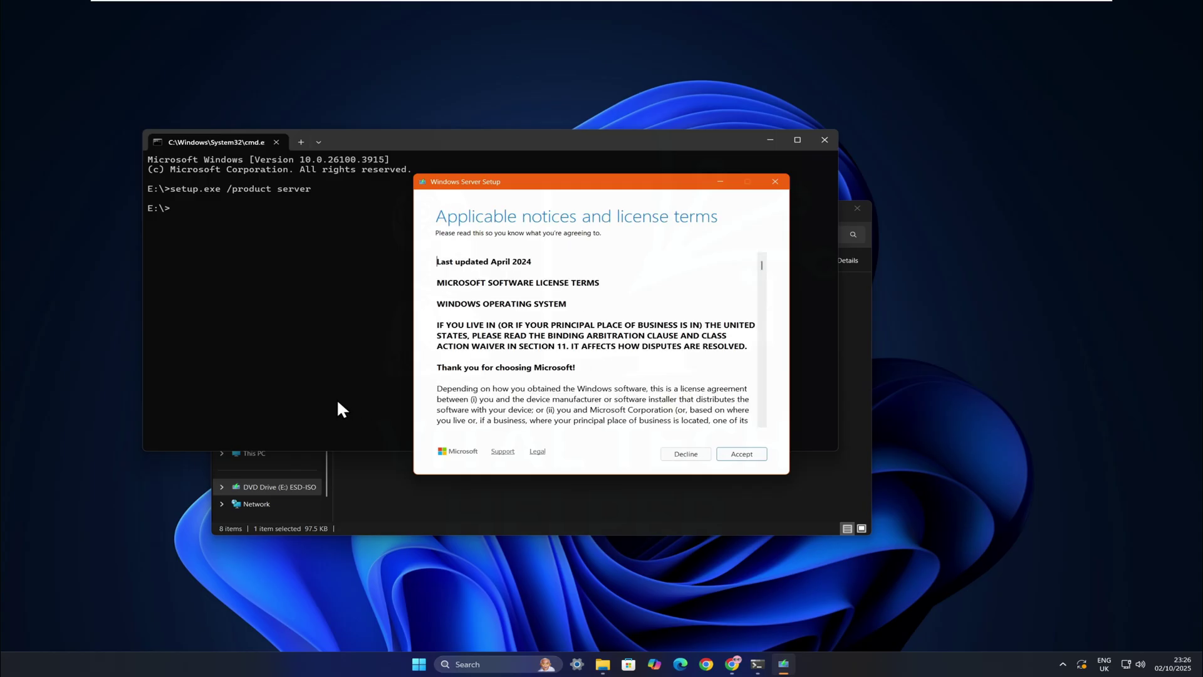
left_click(752, 457)
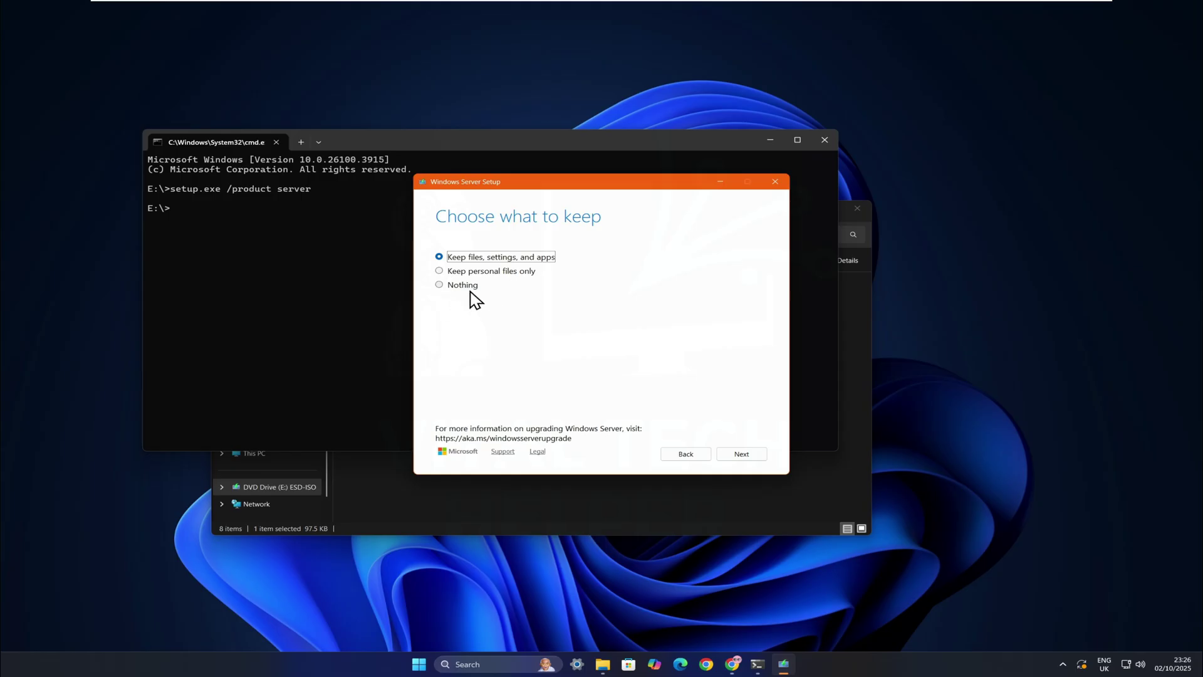
left_click(740, 454)
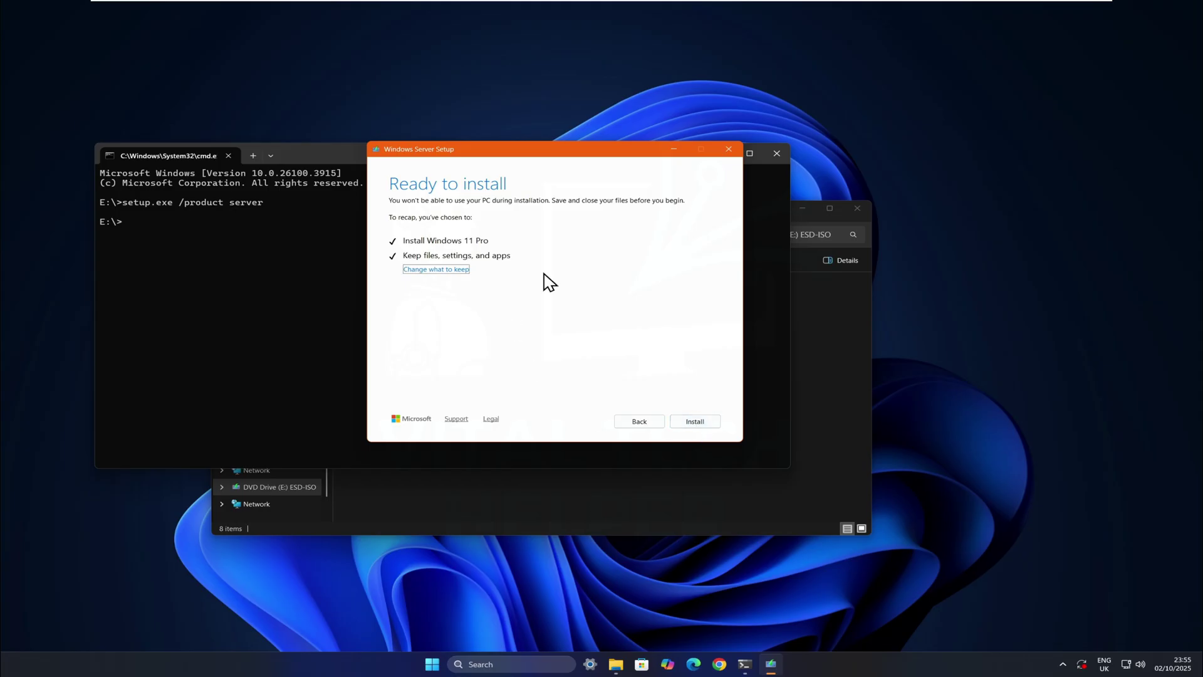
Start the Windows 11 Pro upgrade from Ready to install and let it run through to the desktop.
left_click(691, 423)
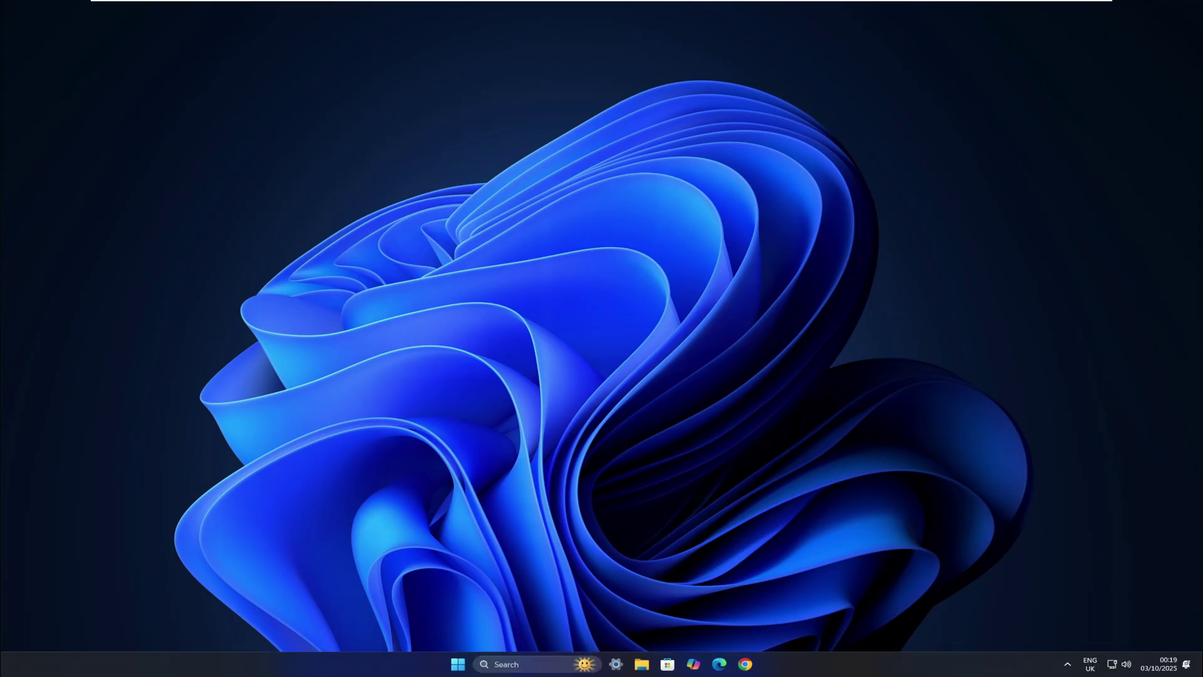
left_click(615, 665)
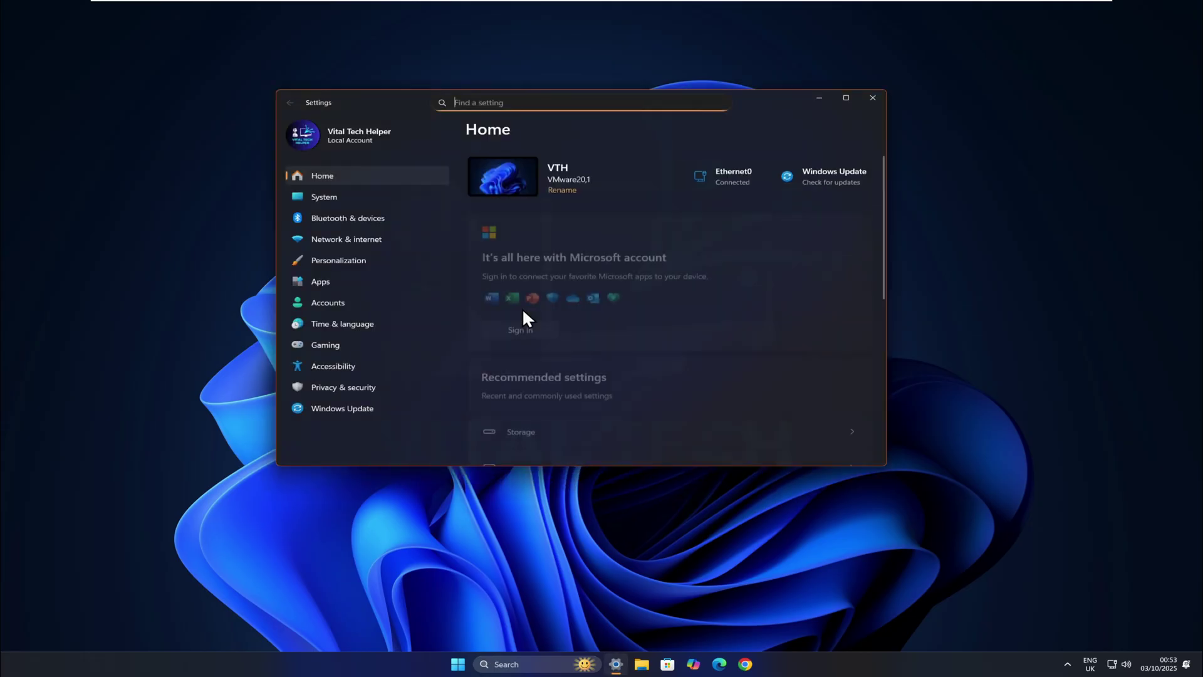
left_click(386, 202)
scroll(601, 363, "down", 2)
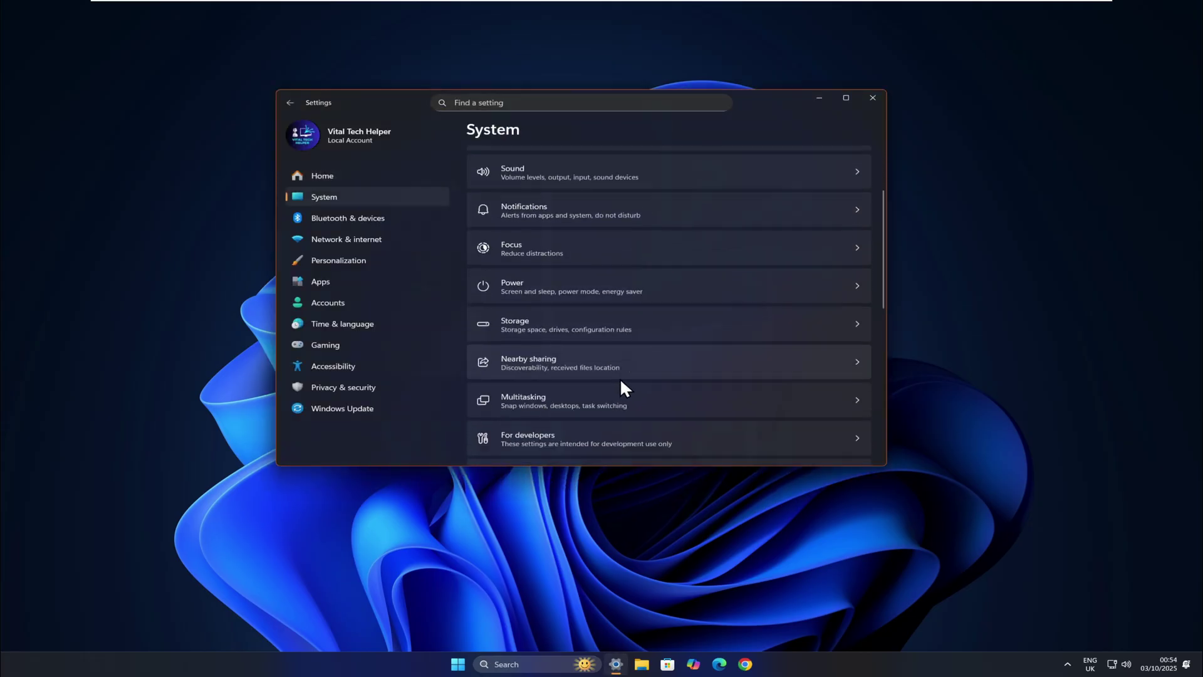
scroll(620, 380, "down", 5)
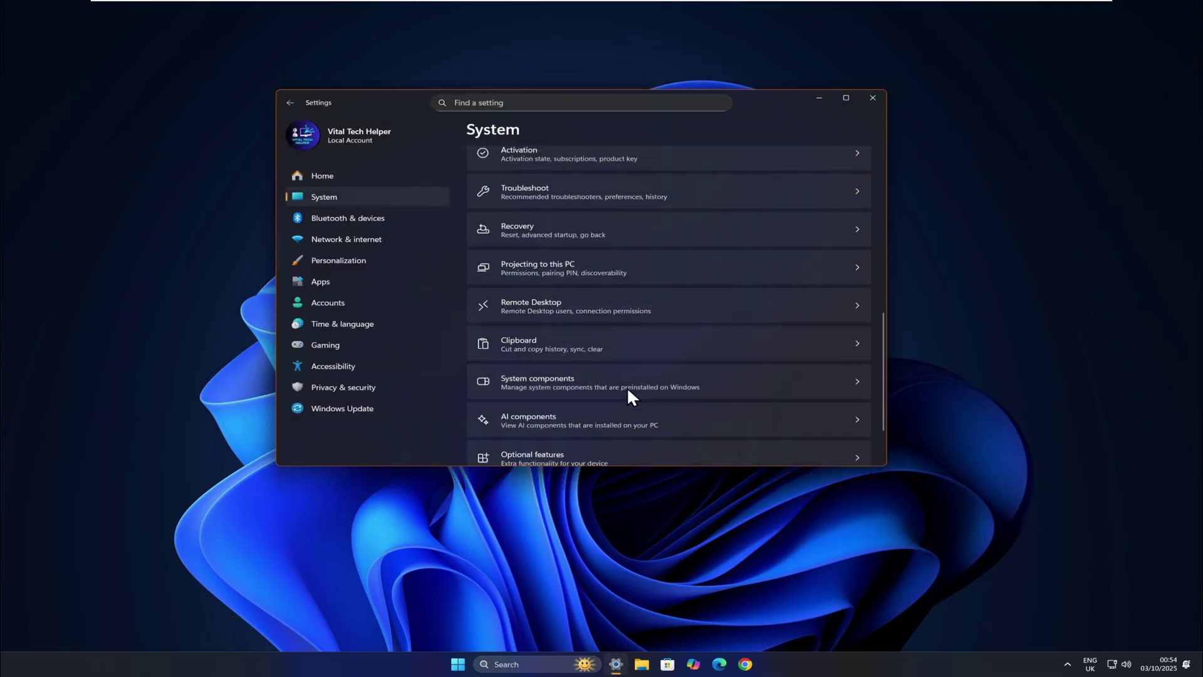
scroll(627, 386, "down", 2)
scroll(633, 385, "up", 1)
scroll(630, 394, "down", 1)
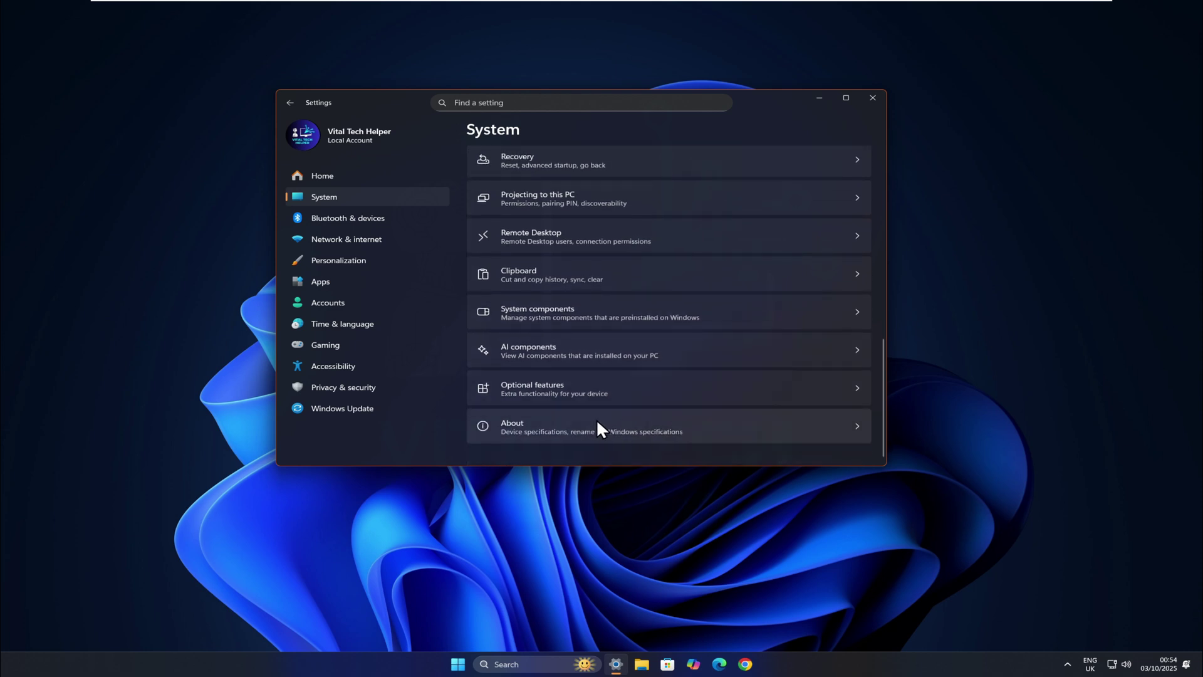
left_click(591, 429)
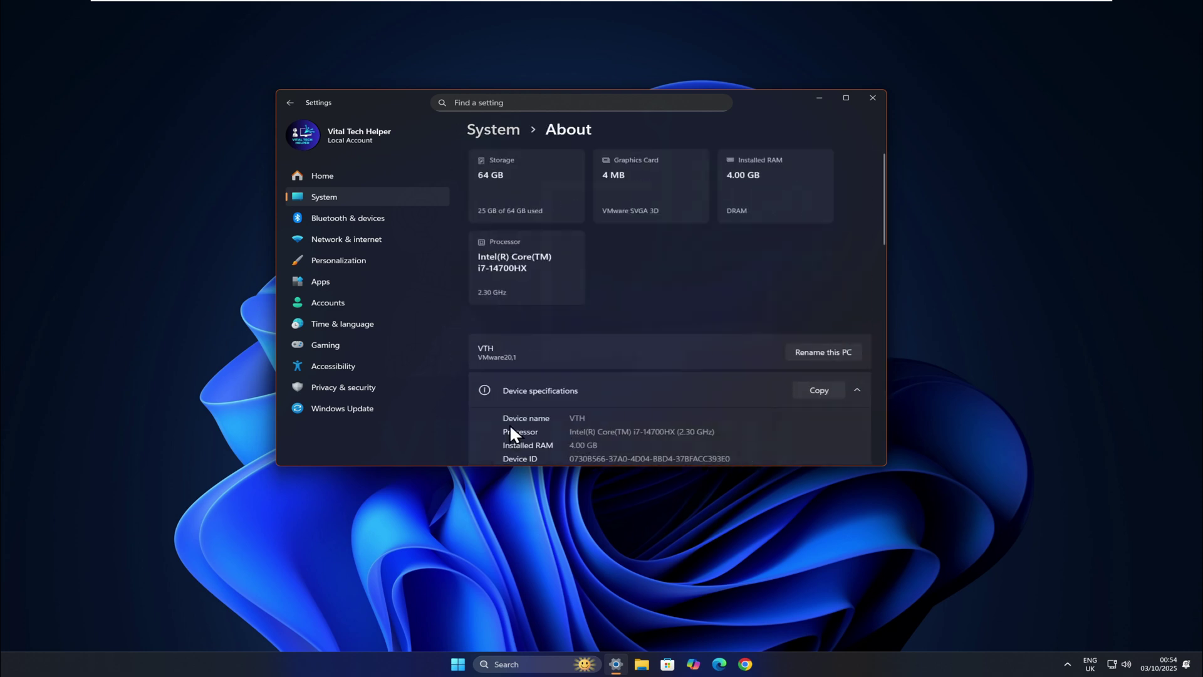
scroll(731, 338, "down", 2)
scroll(732, 332, "down", 3)
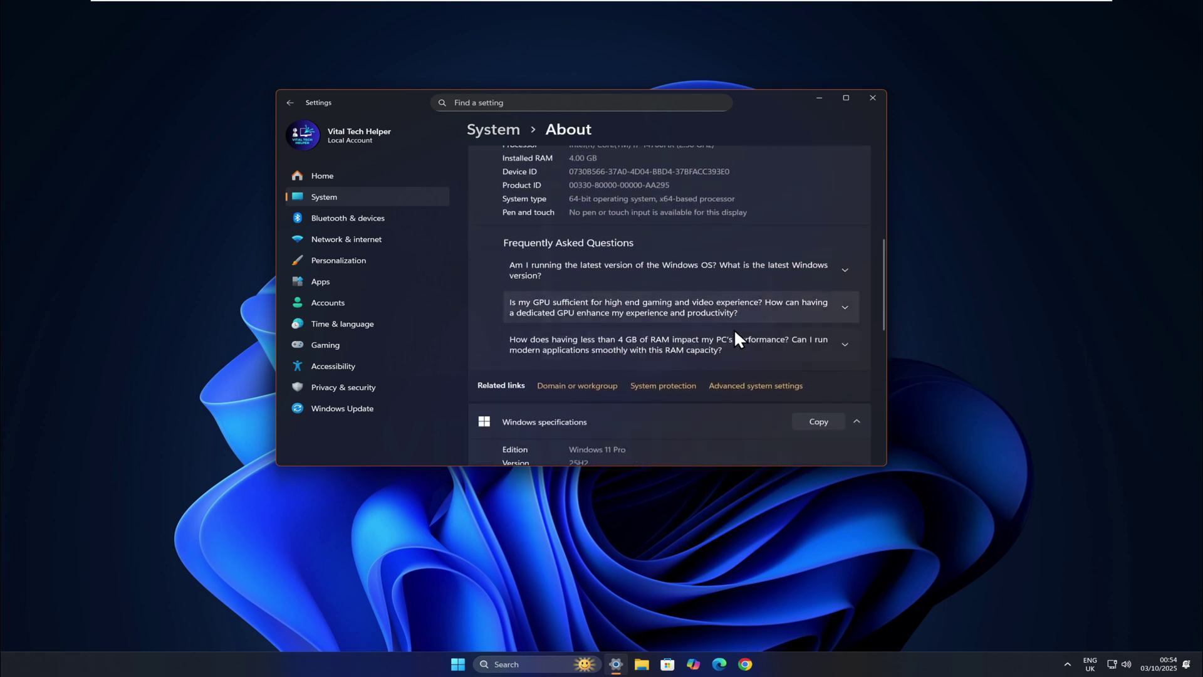
scroll(734, 328, "down", 2)
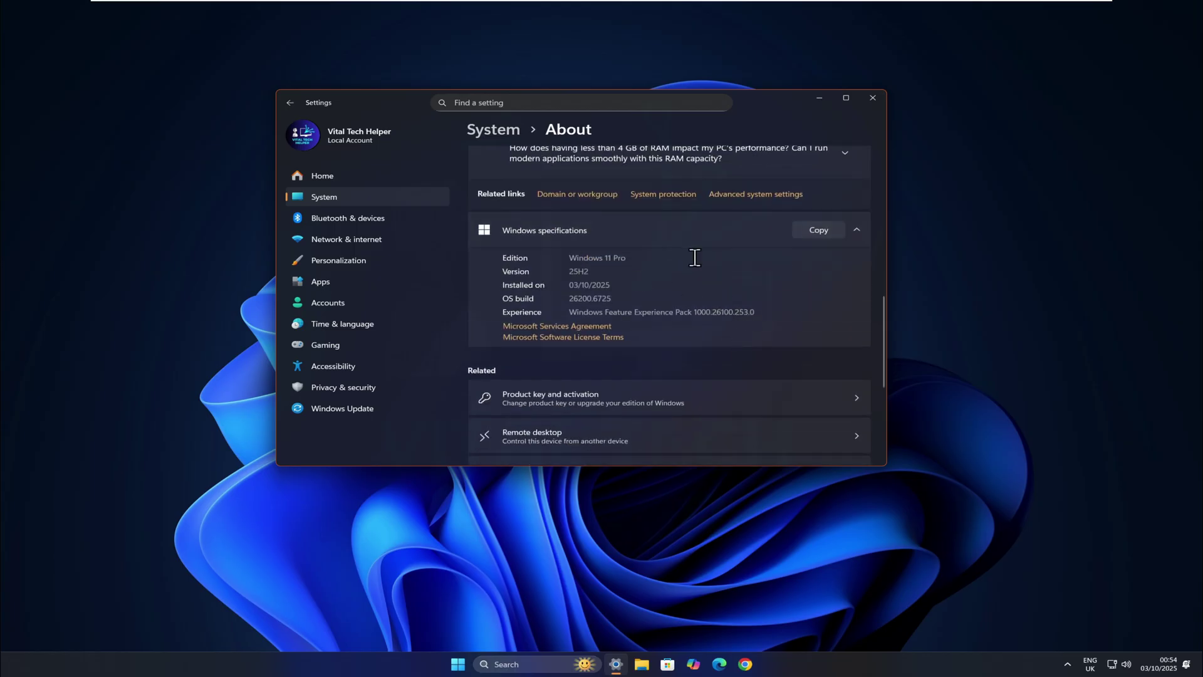
left_click_drag(625, 270, 492, 270)
scroll(756, 311, "up", 2)
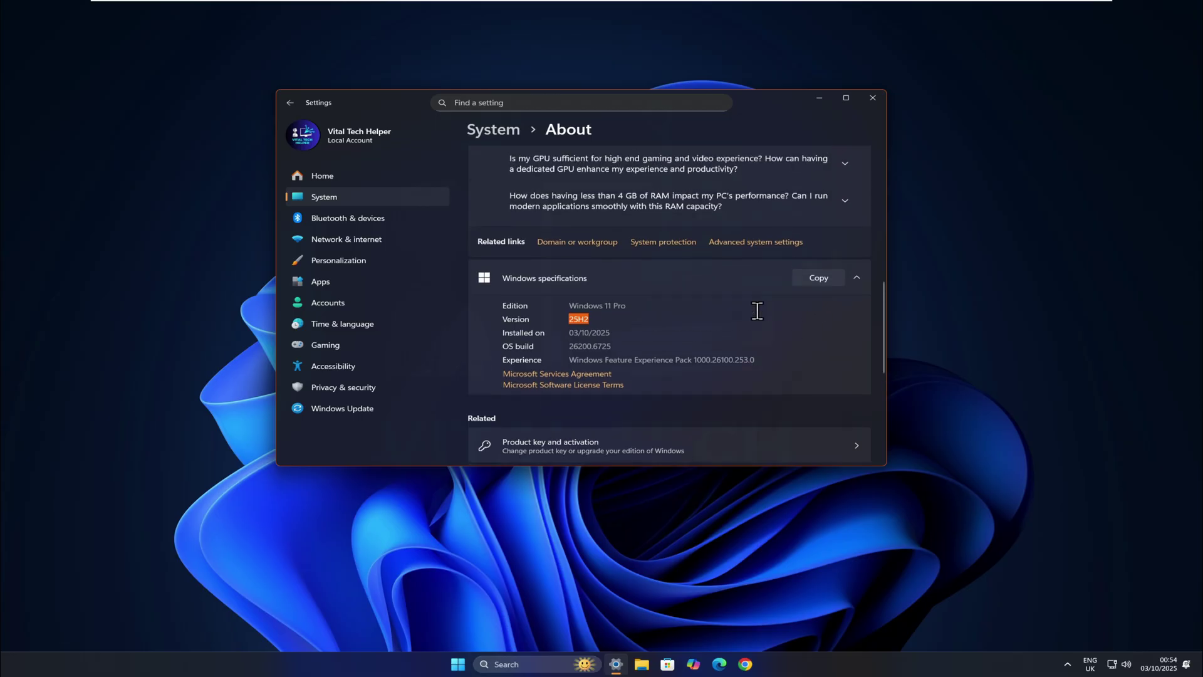
scroll(756, 322, "down", 1)
left_click(884, 104)
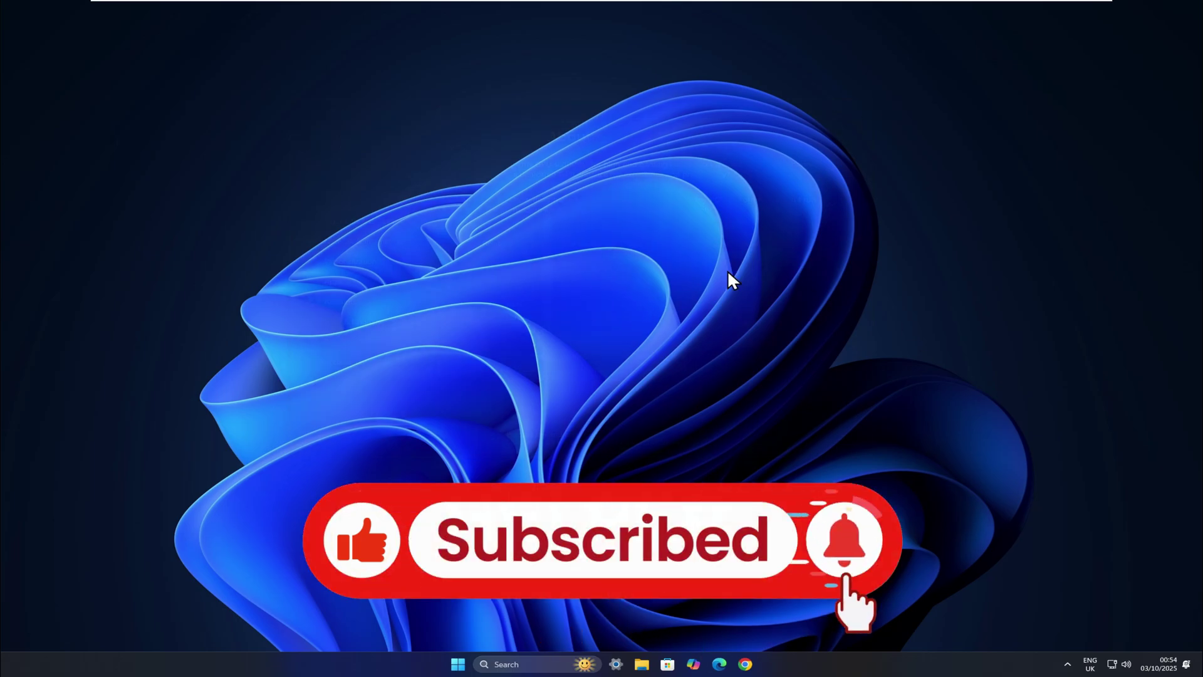